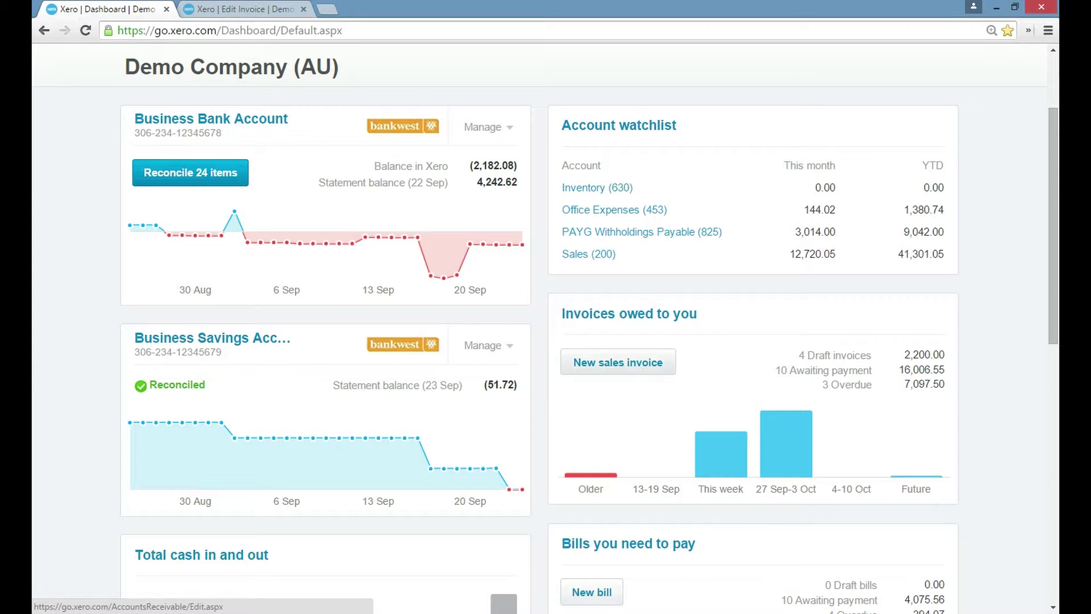
# Step: Start a new sales invoice and address it to the existing contact I Count Beans Pty Ltd
pyautogui.click(618, 362)
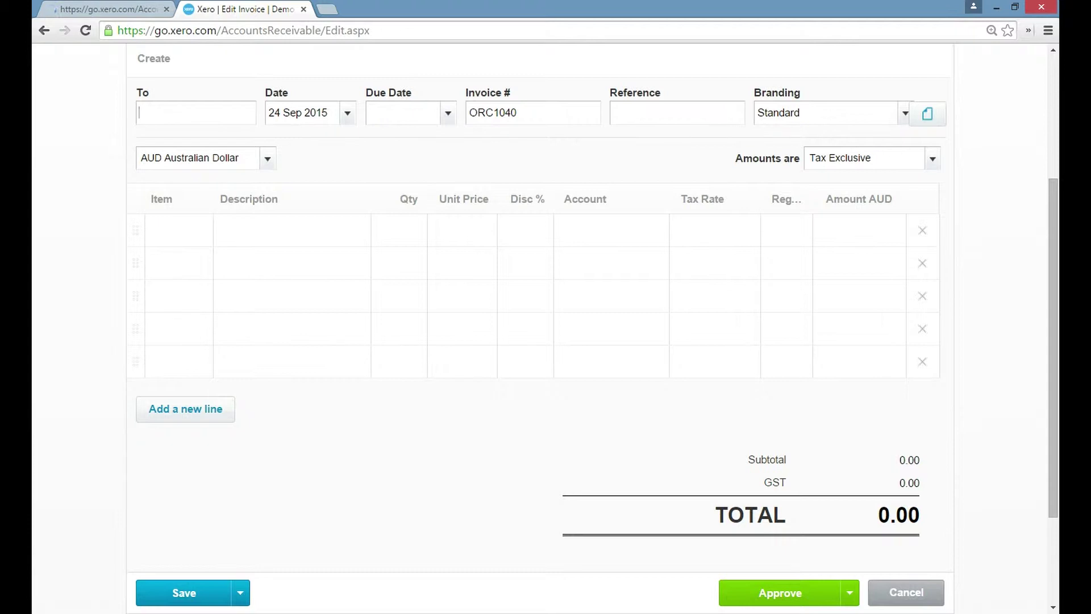
pyautogui.moveTo(1053, 348); pyautogui.dragTo(1053, 313)
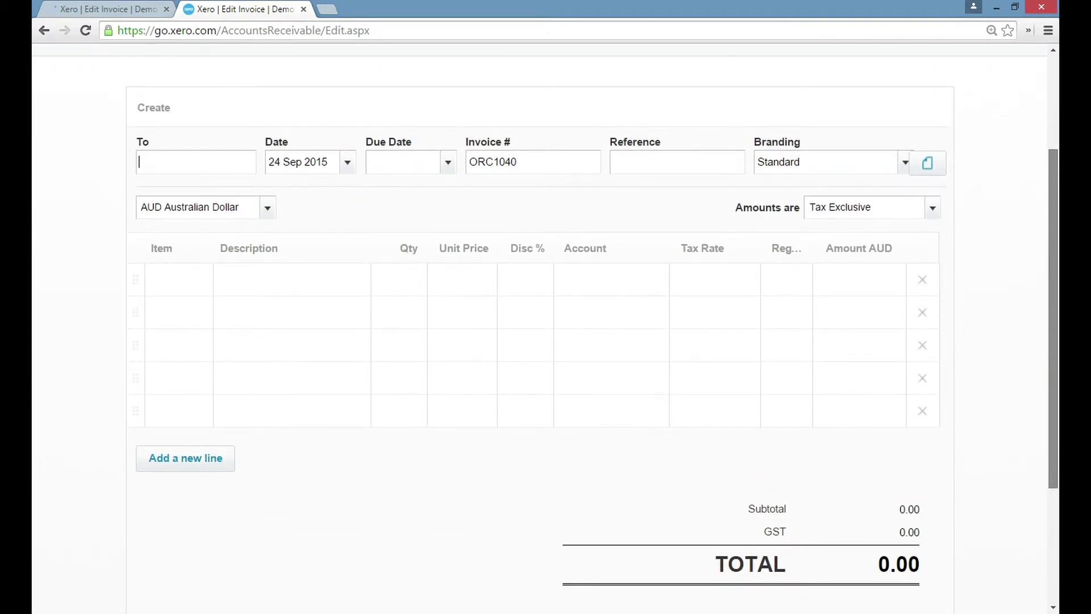
pyautogui.write('l con')
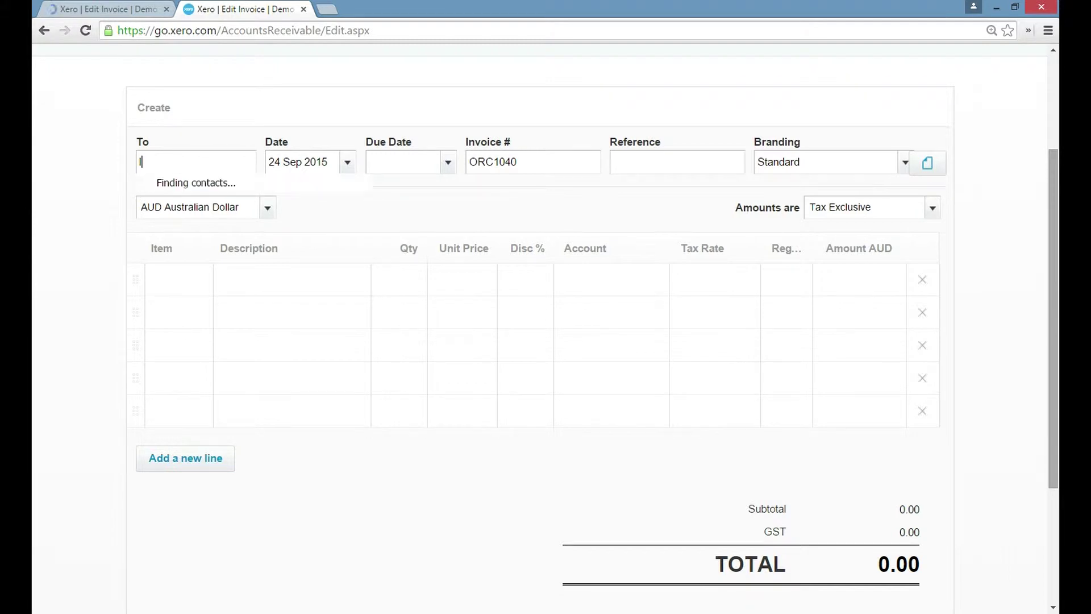
pyautogui.write('n')
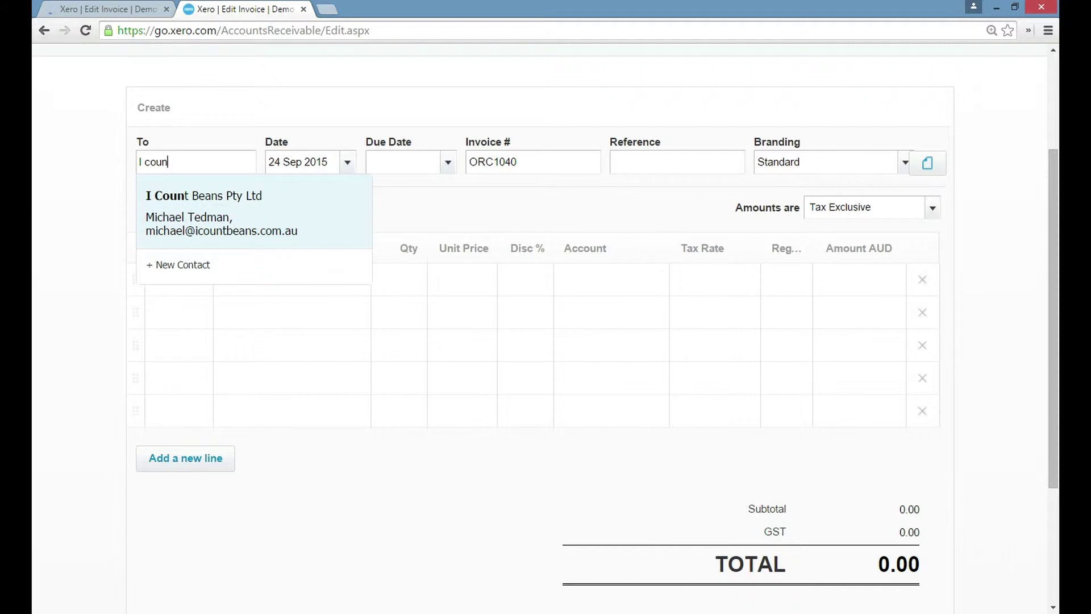
pyautogui.press('Return')
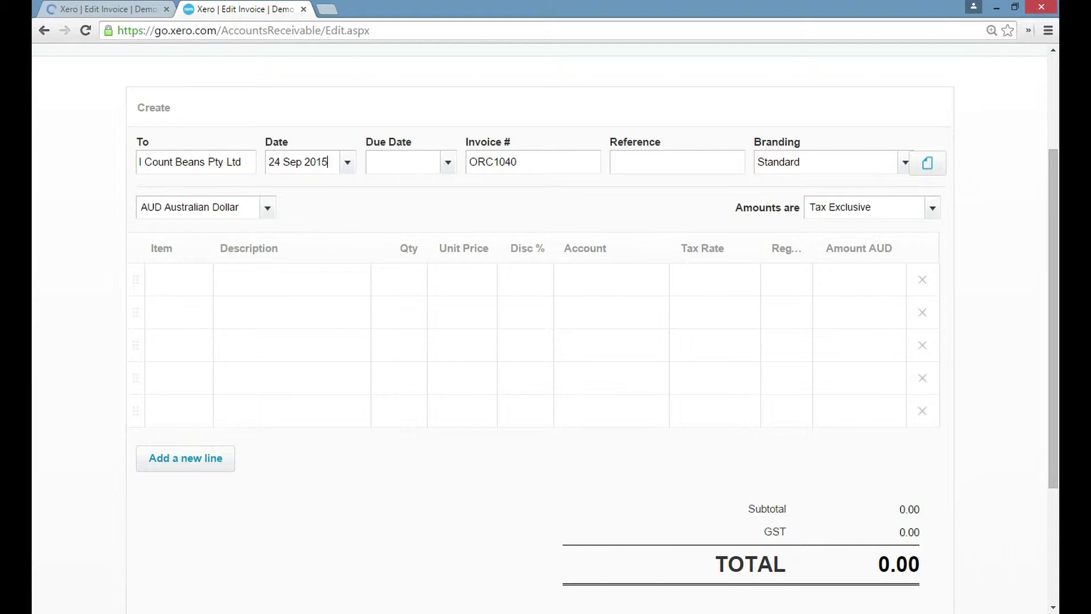
# Step: Set the invoice date to 24 Sep 2015
pyautogui.click(347, 163)
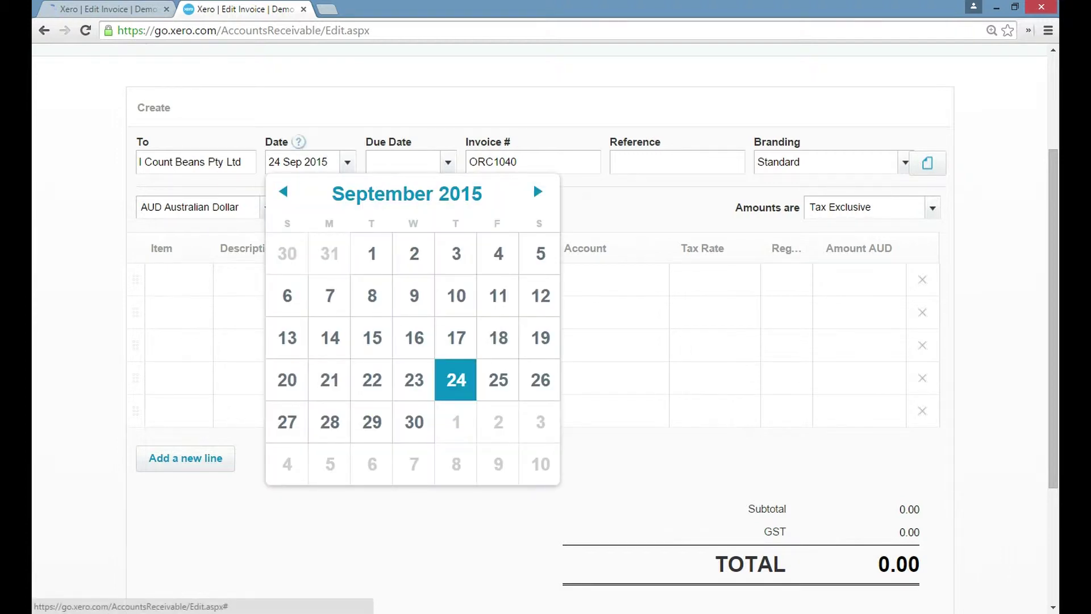
pyautogui.click(456, 380)
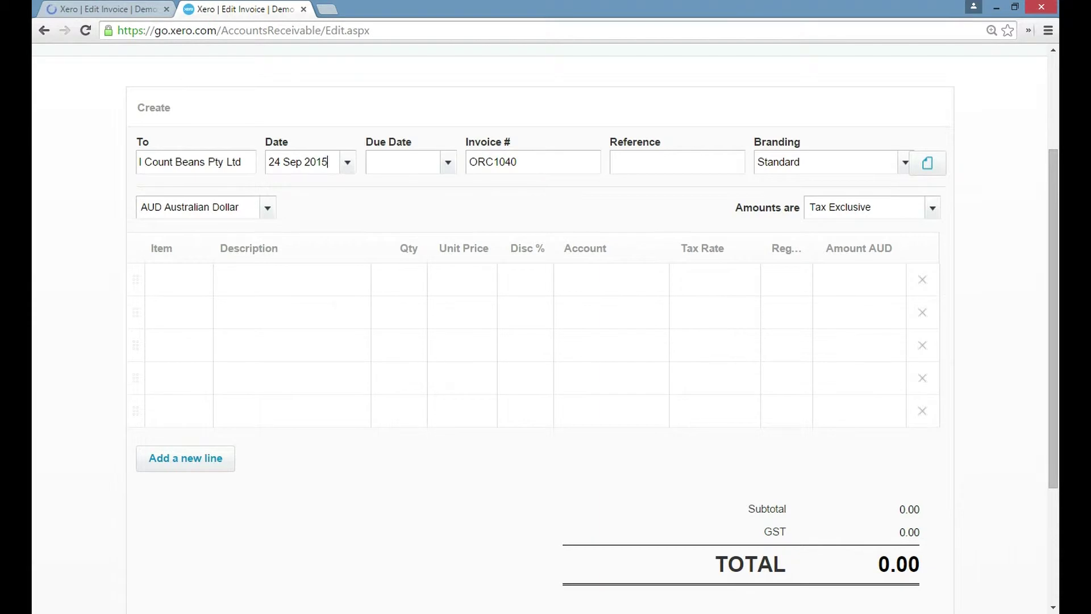
pyautogui.moveTo(328, 162); pyautogui.dragTo(267, 162)
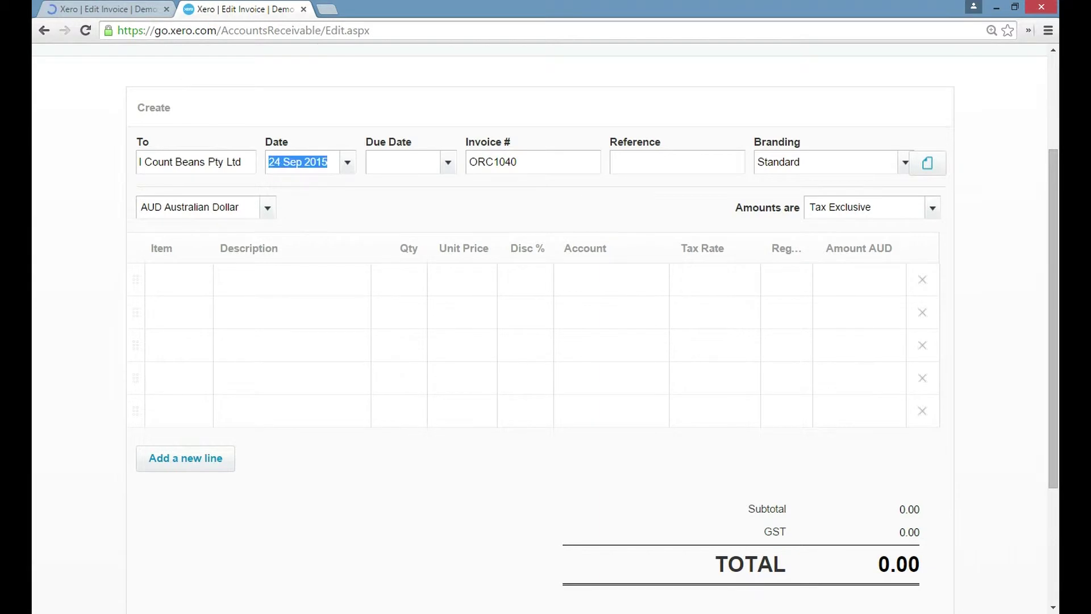
pyautogui.write('+8')
pyautogui.press('Tab')
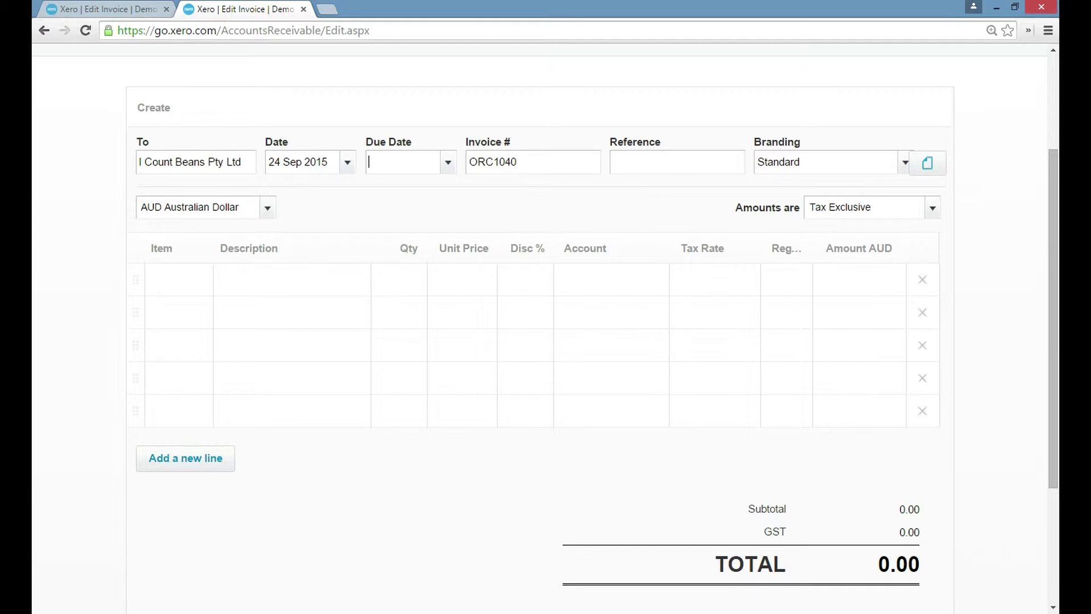
# Step: Set the invoice due date to 14 days ahead, 8 Oct 2015
pyautogui.write('+14')
pyautogui.press('Tab')
pyautogui.press('Tab')
pyautogui.hotkey('shift', 'Tab')
pyautogui.hotkey('shift', 'Tab')
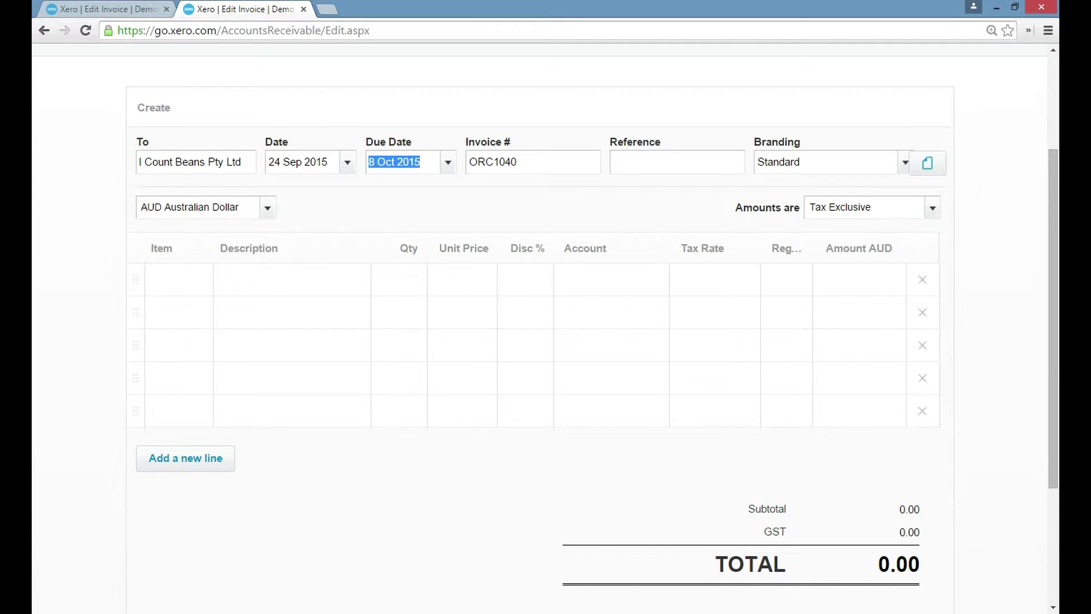
# Step: Change the invoice due date to 7 days ahead, 1 Oct 2015
pyautogui.write('+7')
pyautogui.press('Tab')
pyautogui.press('Tab')
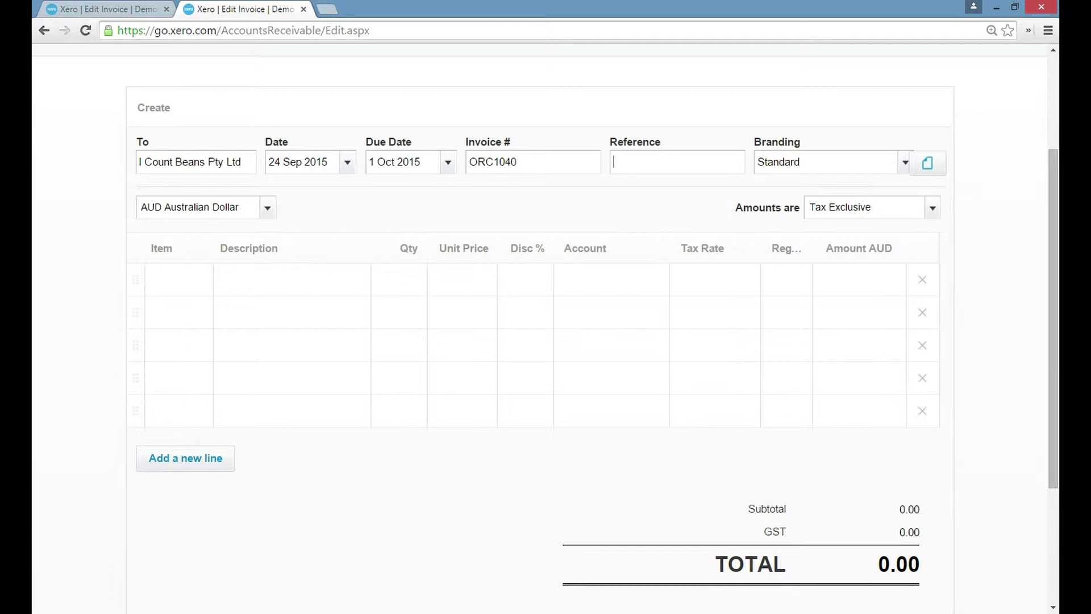
# Step: Change the invoice due date to 30 days ahead, 24 Oct 2015, and proceed to the first line's item
pyautogui.moveTo(329, 162); pyautogui.dragTo(267, 162)
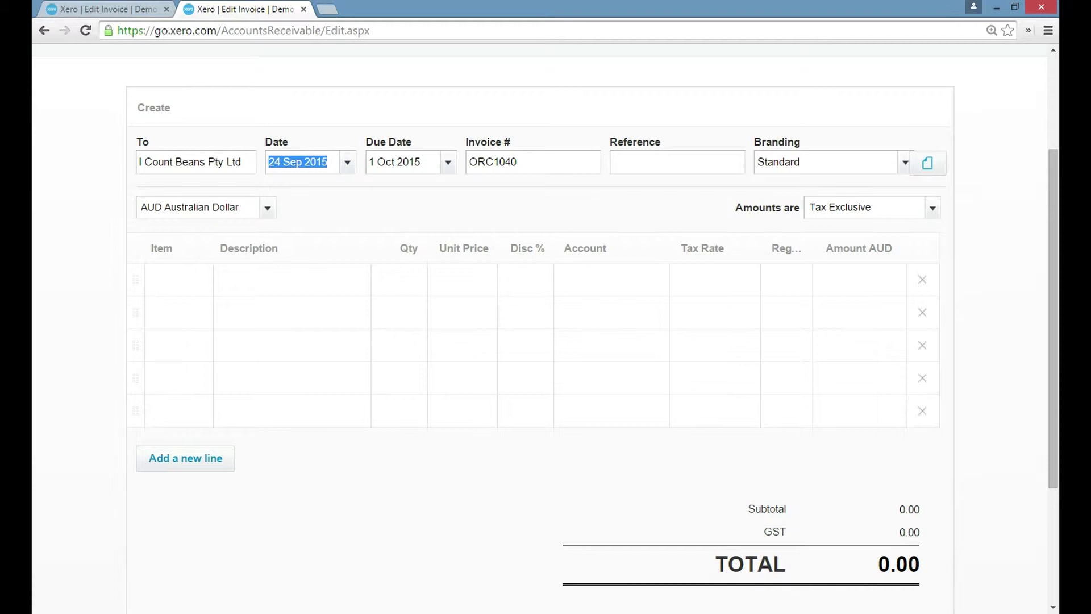
pyautogui.press('Tab')
pyautogui.write('+30')
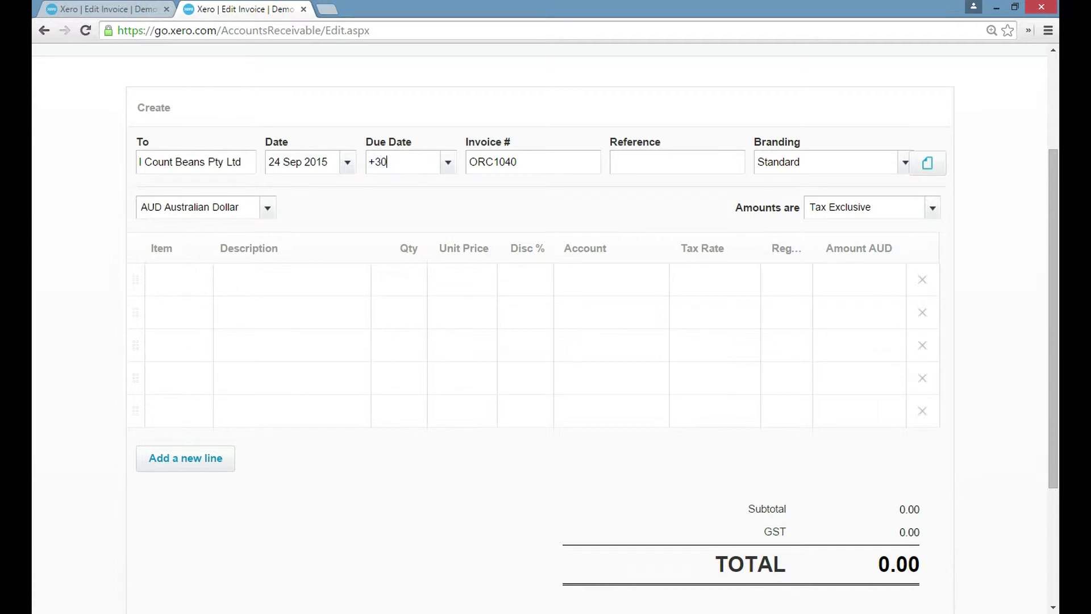
pyautogui.press('Tab')
pyautogui.press('Tab')
# Step: Fill the first invoice line with the inventory item TSL - Black: T-Shirt Large Black
pyautogui.press('Tab')
pyautogui.press('Tab')
pyautogui.press('Tab')
pyautogui.press('Tab')
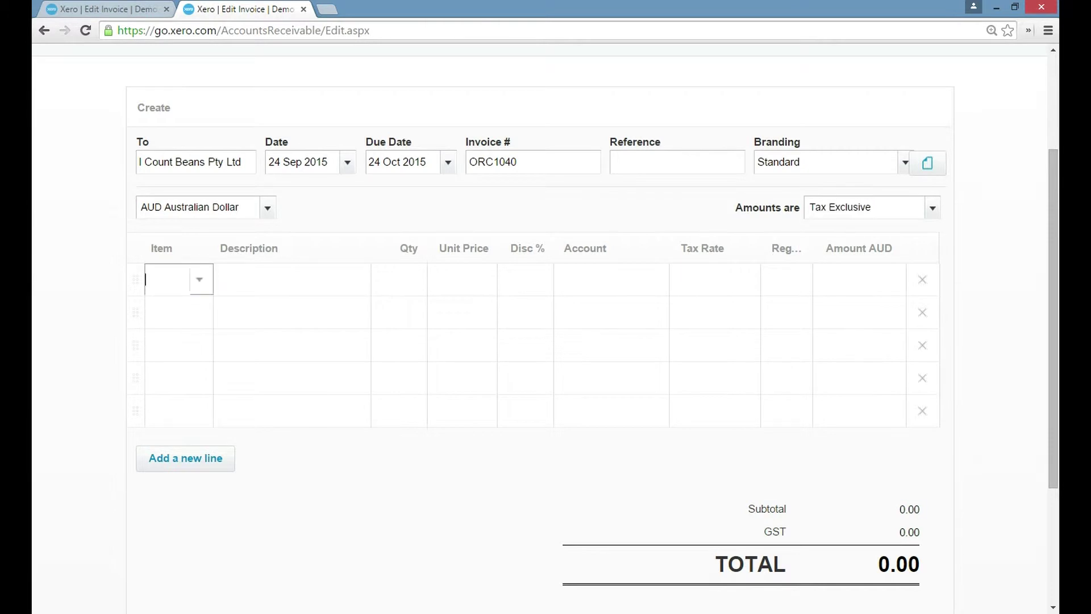
pyautogui.press('Tab')
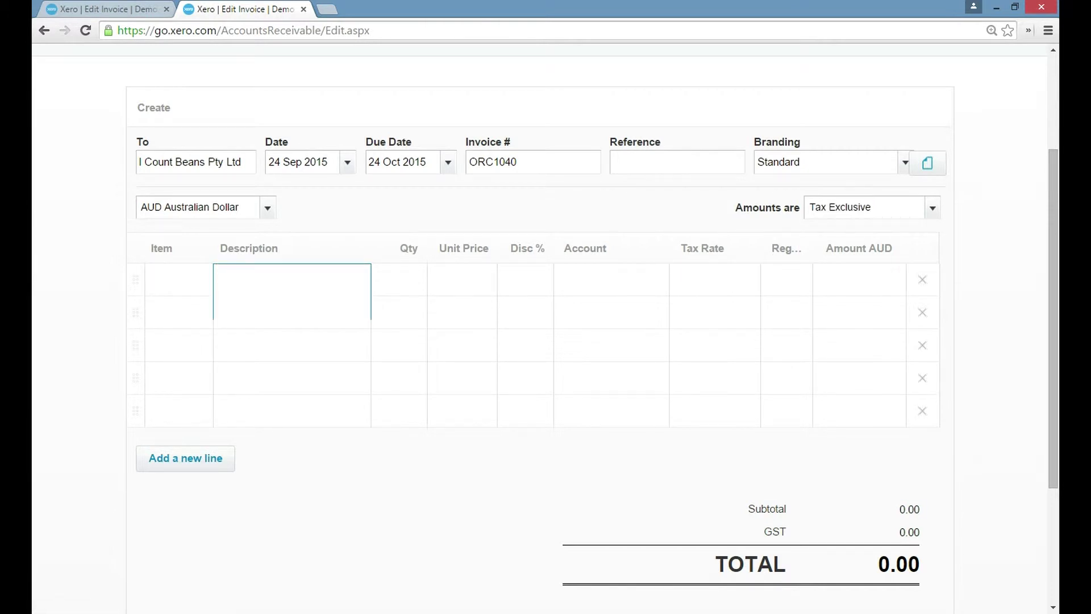
pyautogui.hotkey('shift', 'Tab')
pyautogui.press('Down')
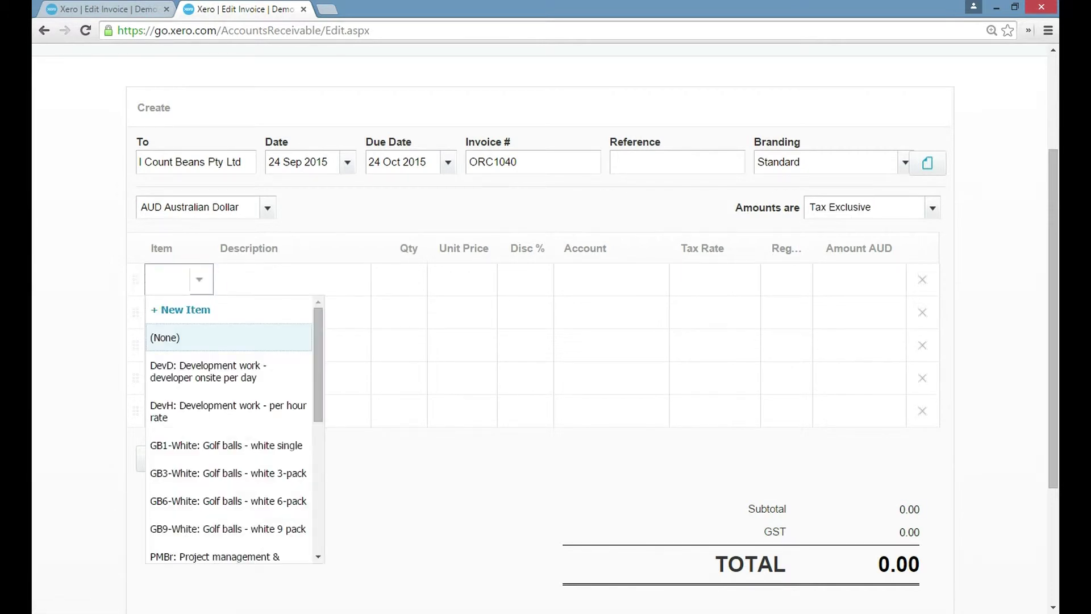
pyautogui.press('Down')
pyautogui.press('Down')
pyautogui.press('Down')
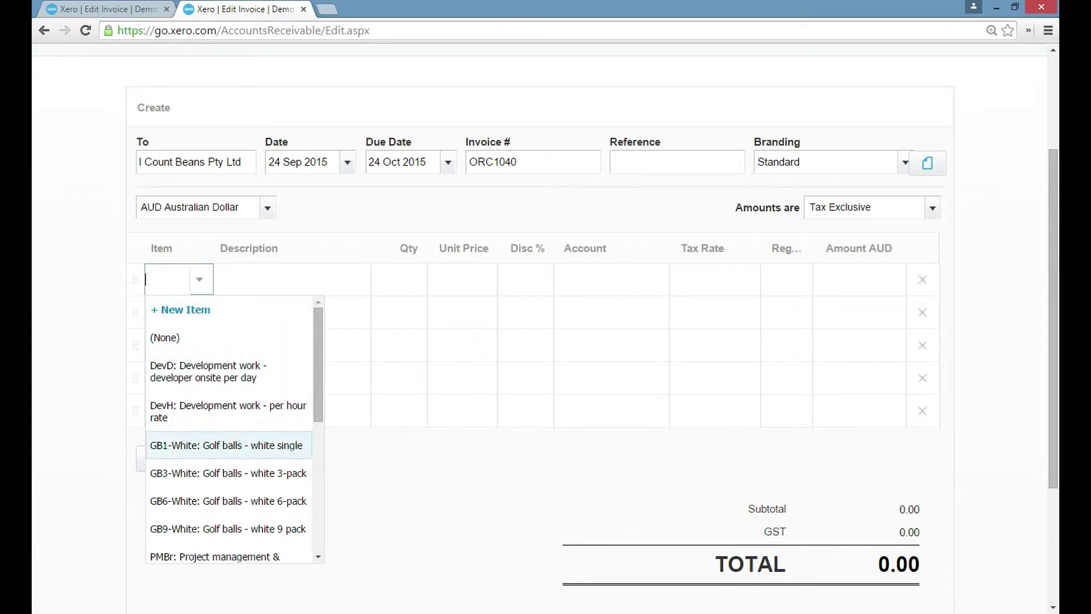
pyautogui.moveTo(319, 370); pyautogui.dragTo(318, 501)
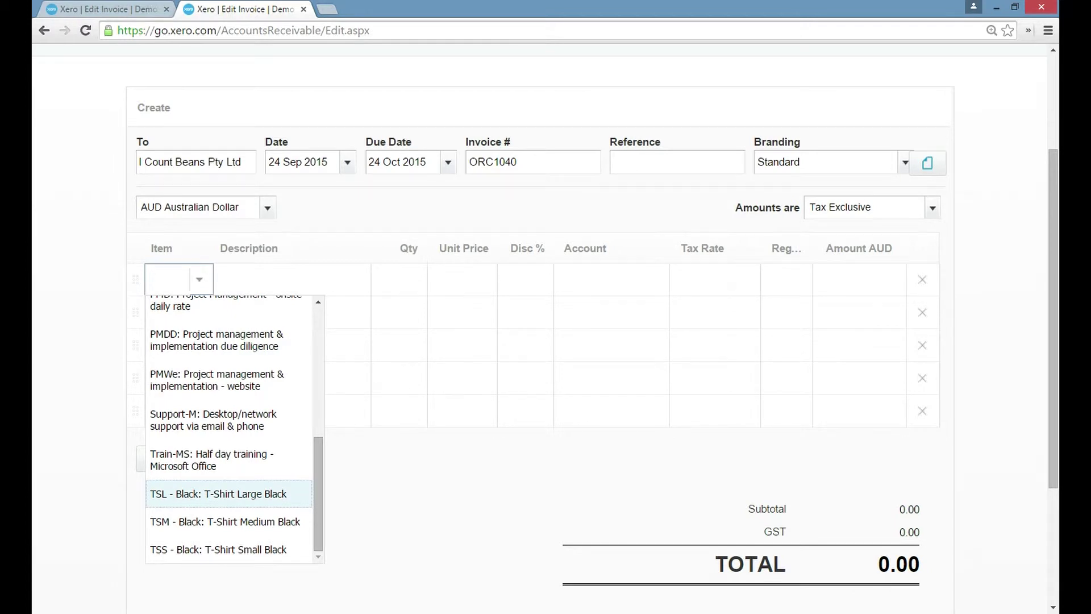
pyautogui.click(218, 493)
pyautogui.click(291, 335)
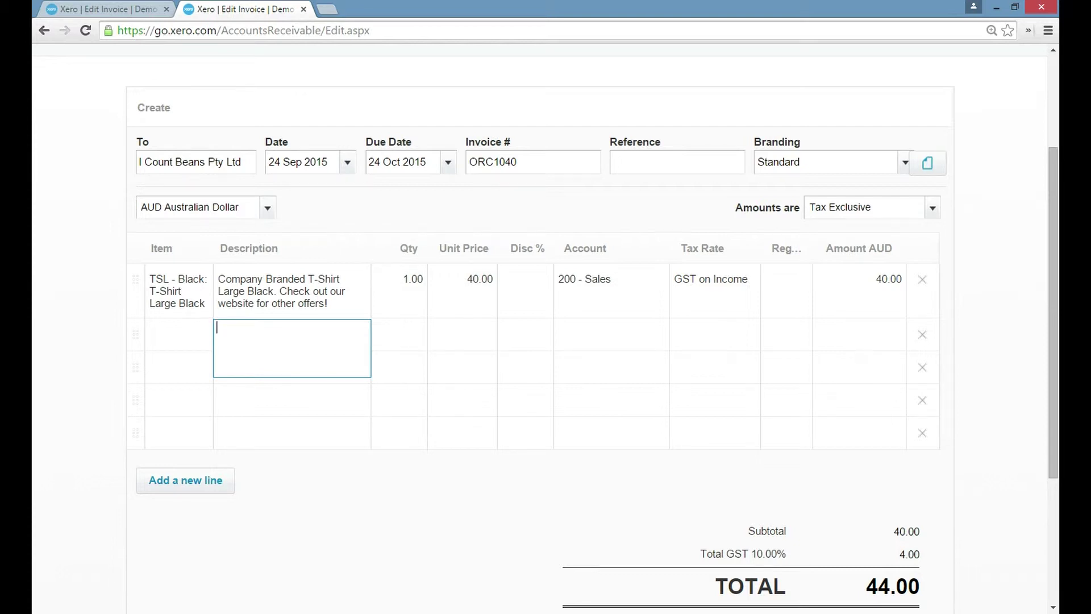
# Step: Delete the black T-shirt line from the invoice
pyautogui.click(188, 302)
pyautogui.click(200, 279)
pyautogui.click(400, 334)
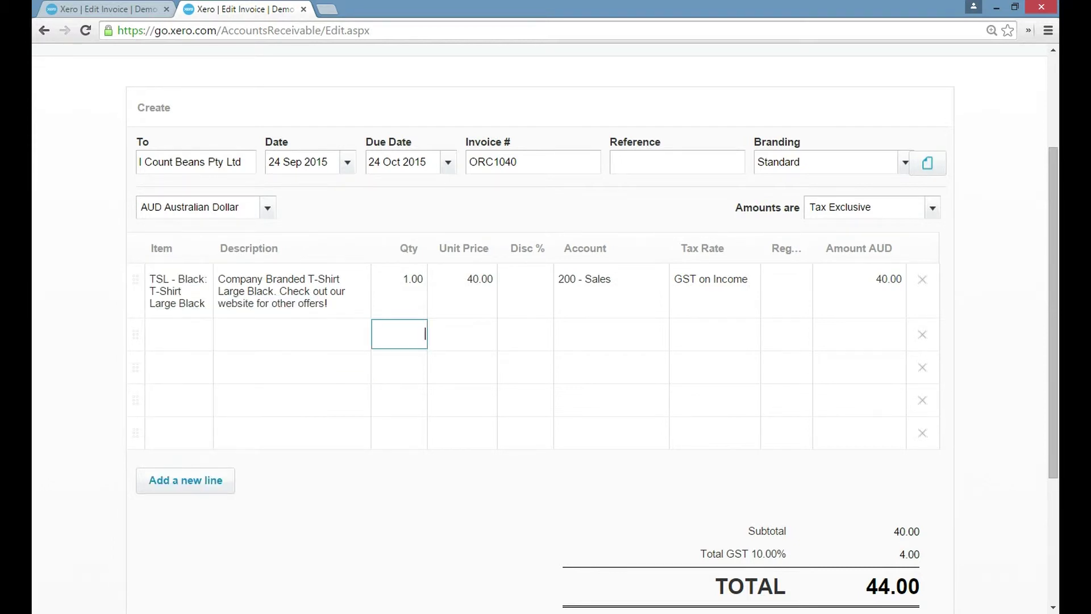
pyautogui.press('Escape')
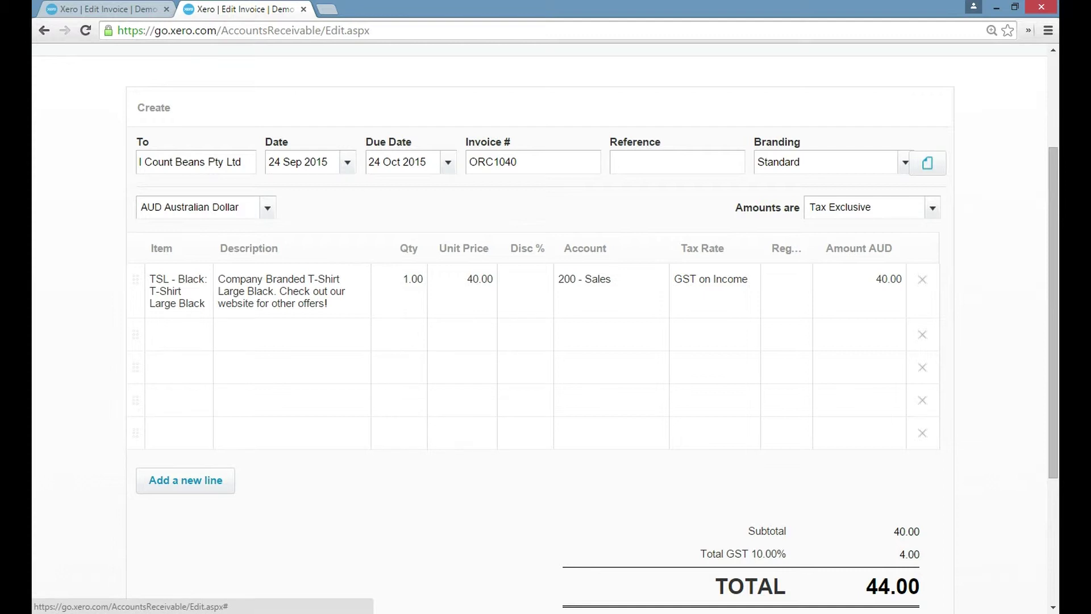
pyautogui.click(922, 280)
# Step: Enter the description "Professional Services for period ending 24.09.15" on the first invoice line
pyautogui.click(292, 280)
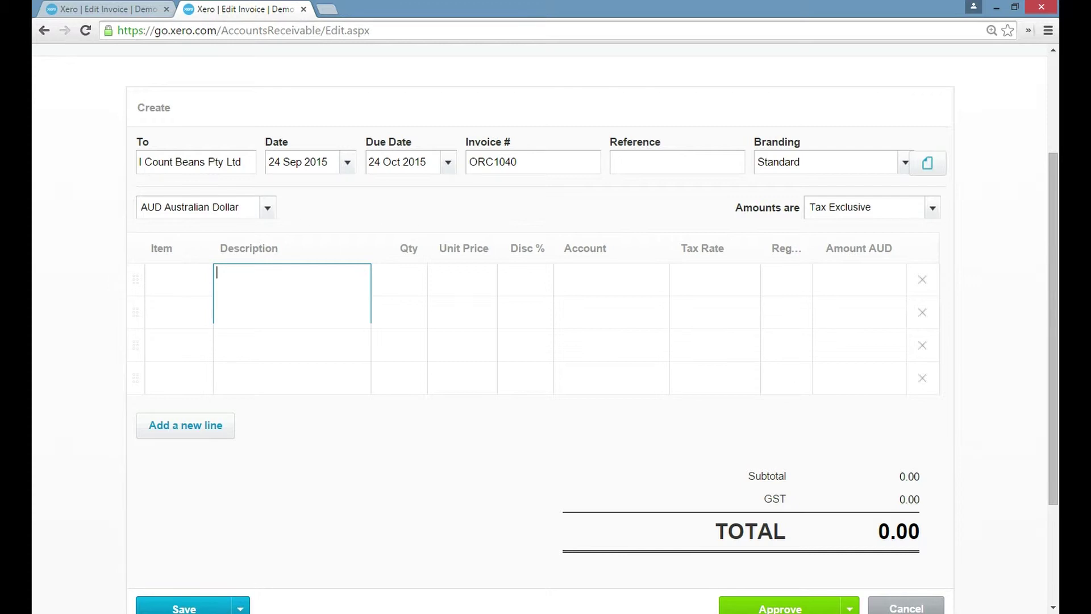
pyautogui.write('Professional Services for p')
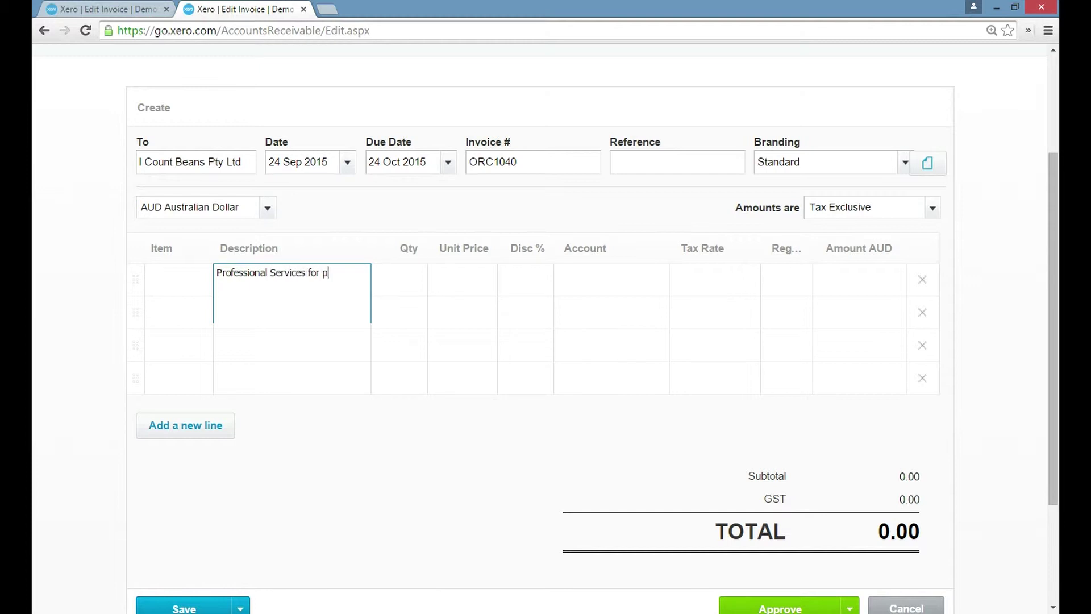
pyautogui.write('eriod ending 24.09.15')
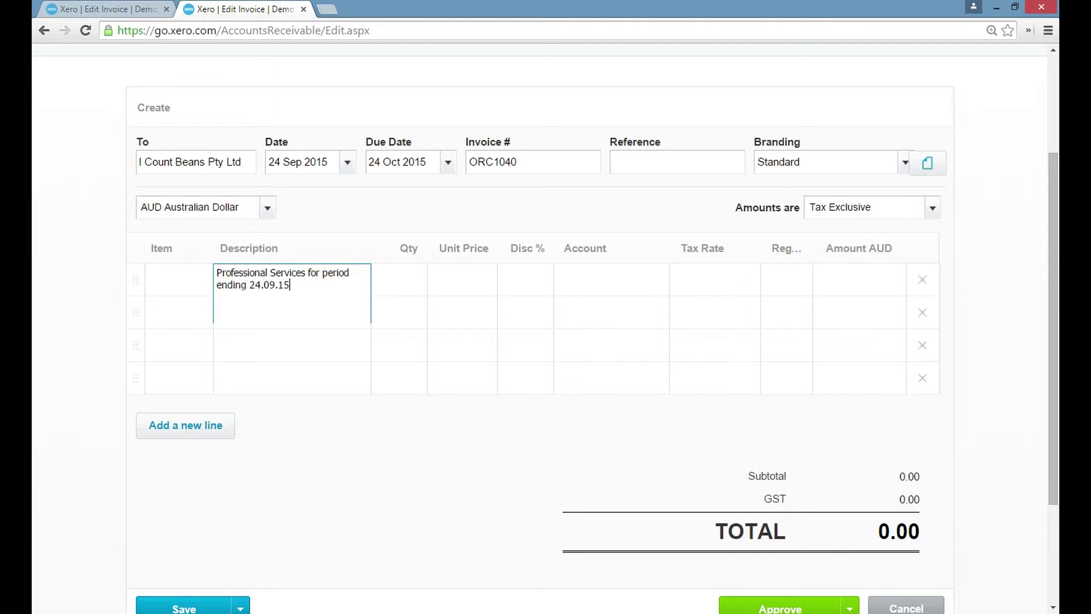
# Step: Give the professional services line a quantity of 1, a unit price of 50 and the account 200 - Sales
pyautogui.press('Tab')
pyautogui.write('1')
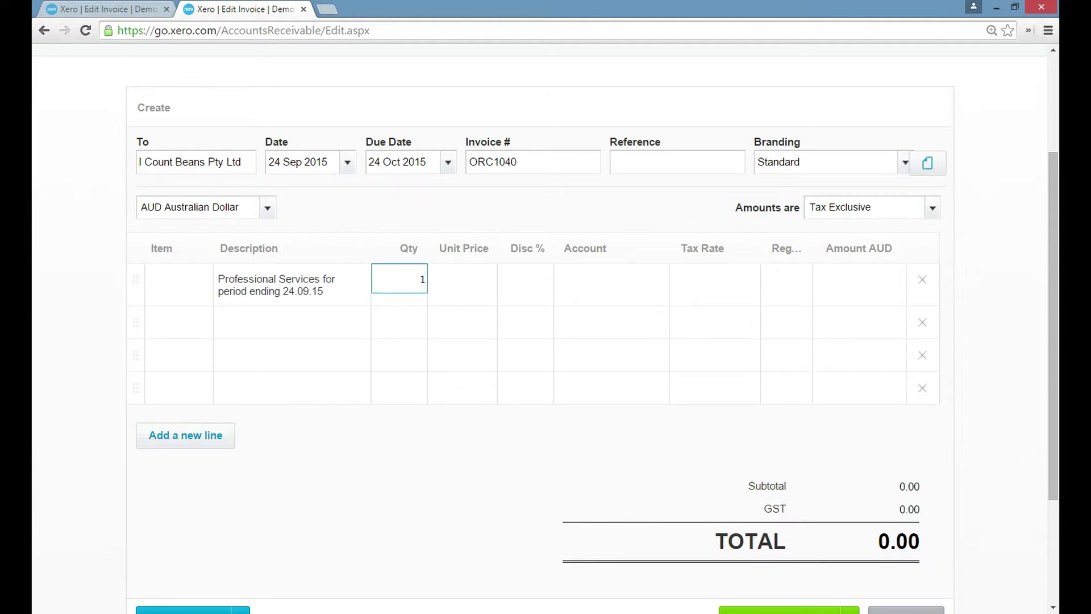
pyautogui.press('Tab')
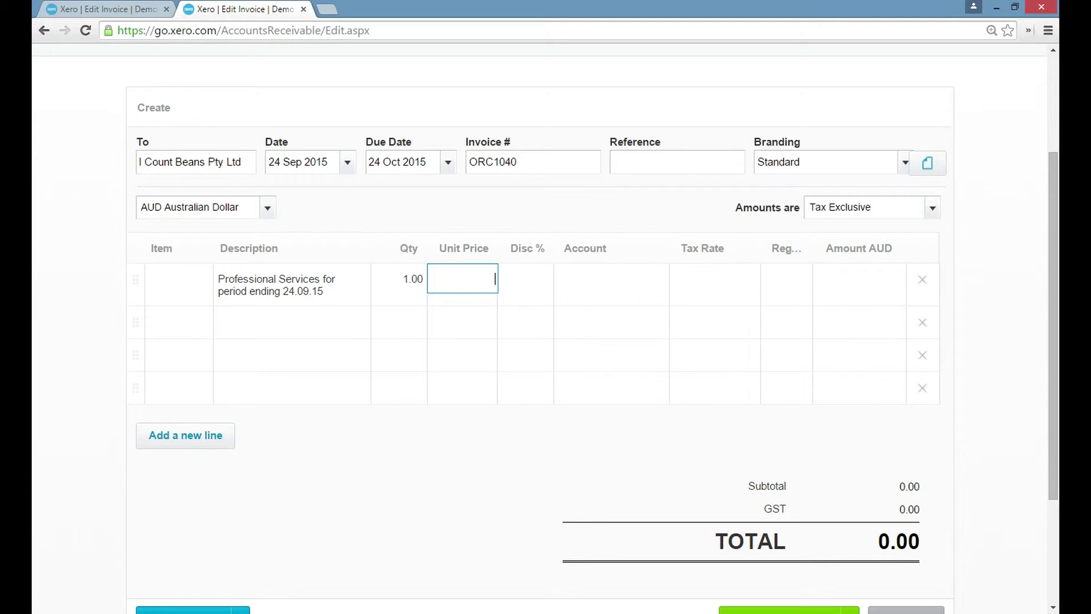
pyautogui.write('50')
pyautogui.press('Tab')
pyautogui.press('Tab')
pyautogui.write('sal')
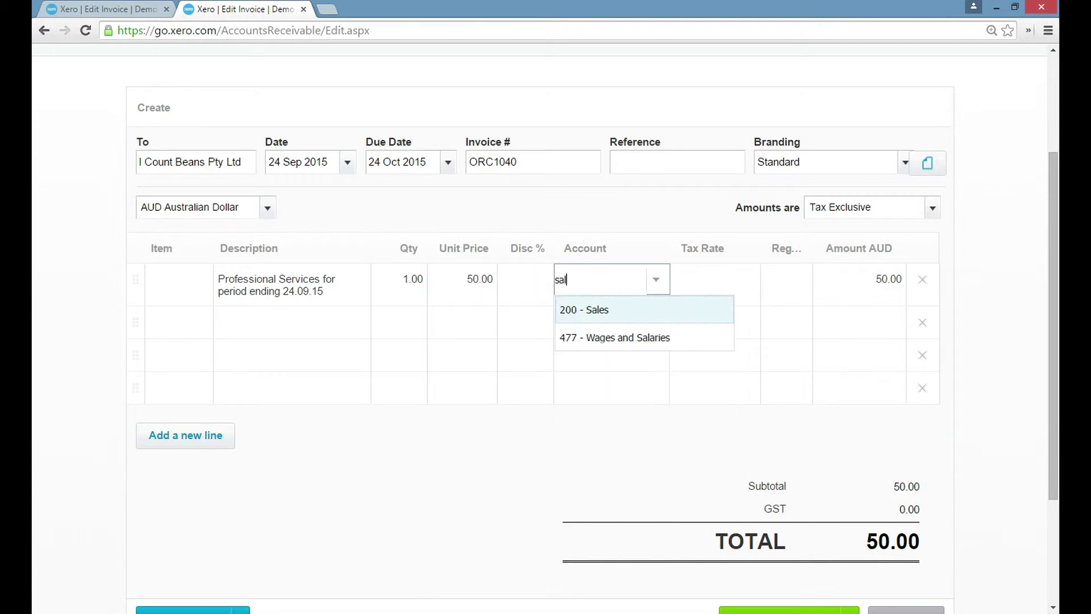
pyautogui.press('Return')
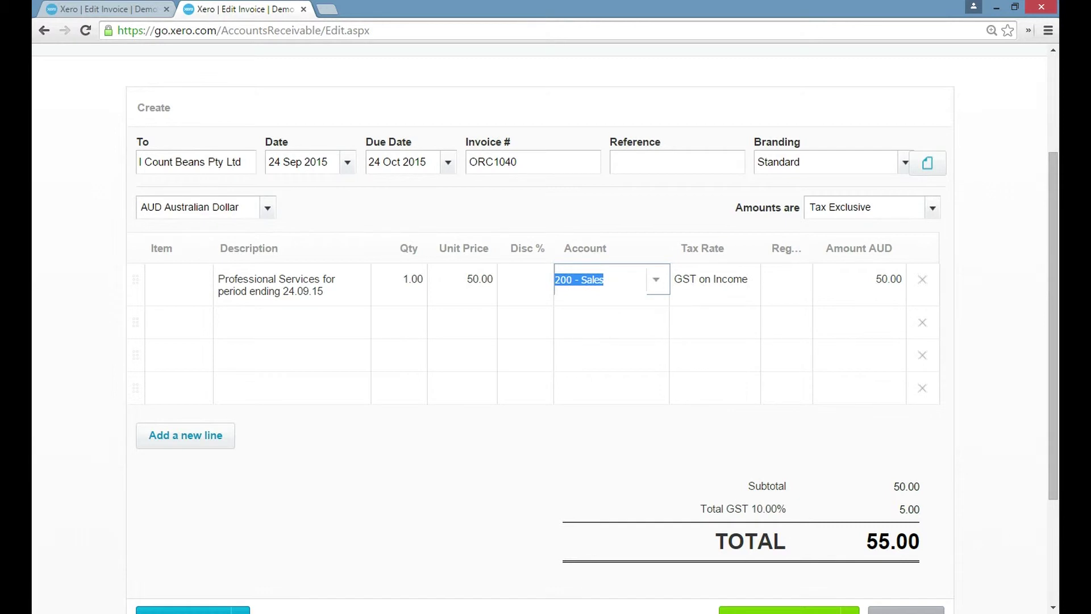
# Step: Set the invoice amounts to Tax Exclusive and check the calculated GST amount
pyautogui.click(933, 208)
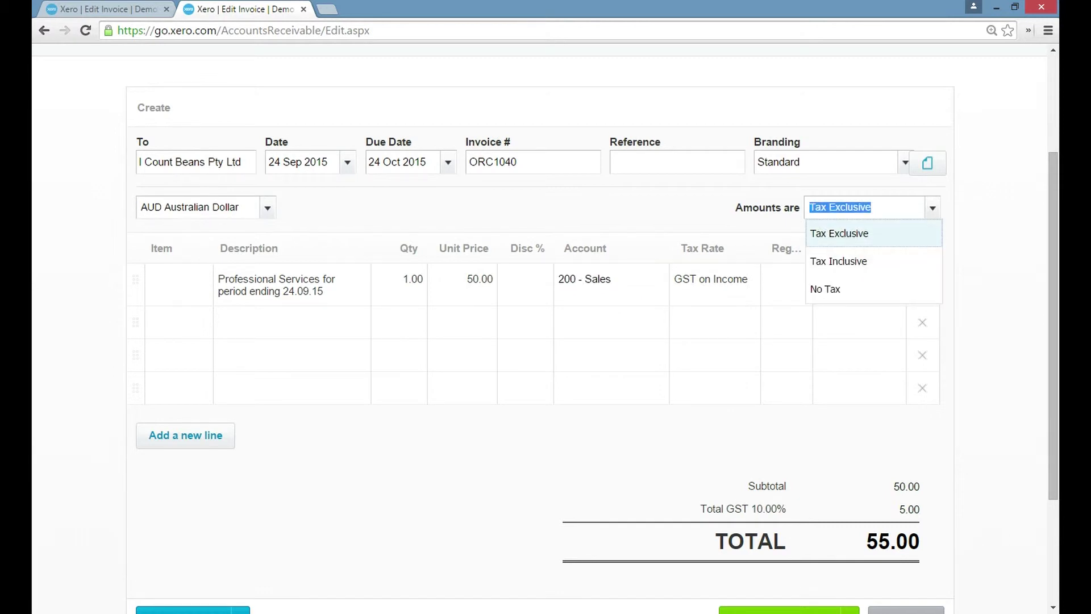
pyautogui.click(840, 233)
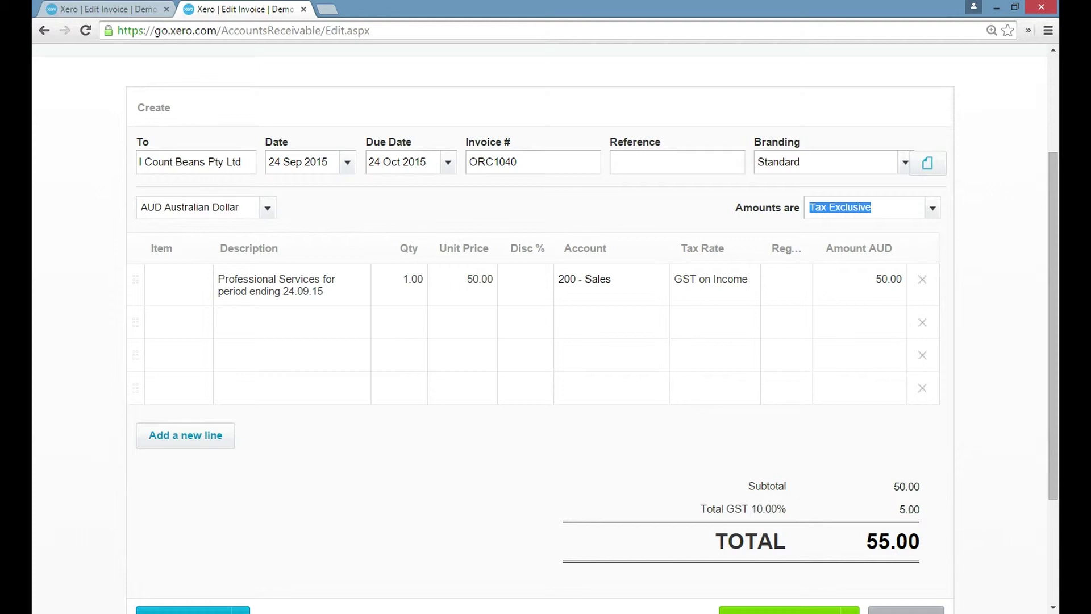
pyautogui.moveTo(899, 510); pyautogui.dragTo(920, 509)
pyautogui.click(920, 510)
# Step: Review the completed invoice and examine its available save and approval options
pyautogui.scroll(-1, 920, 510)
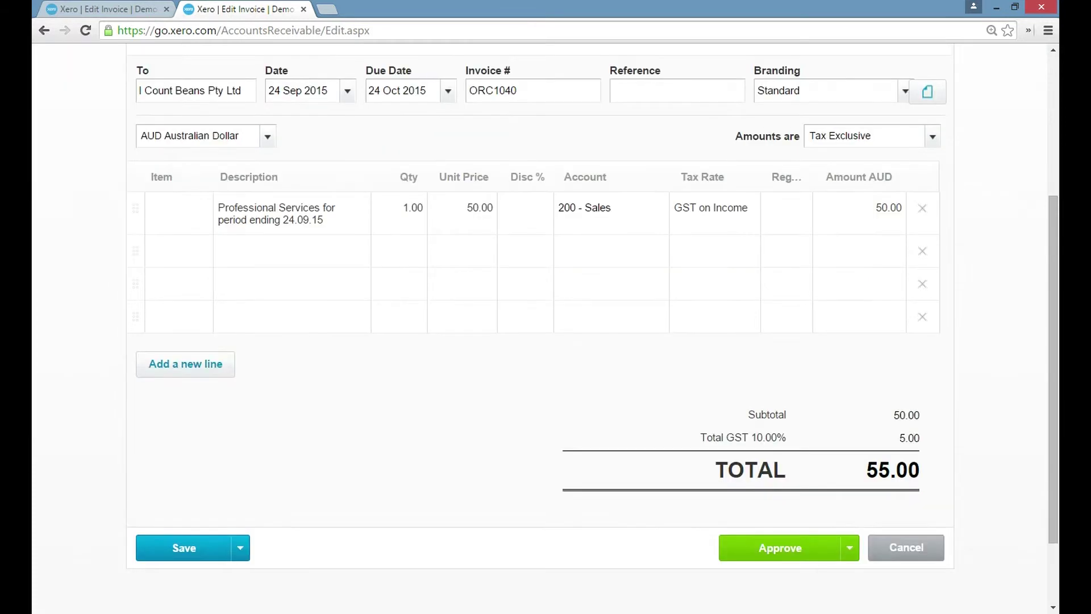
pyautogui.scroll(1, 540, 328)
pyautogui.scroll(-1, 540, 329)
pyautogui.scroll(2, 540, 330)
pyautogui.scroll(-2, 539, 330)
pyautogui.scroll(-1, 540, 330)
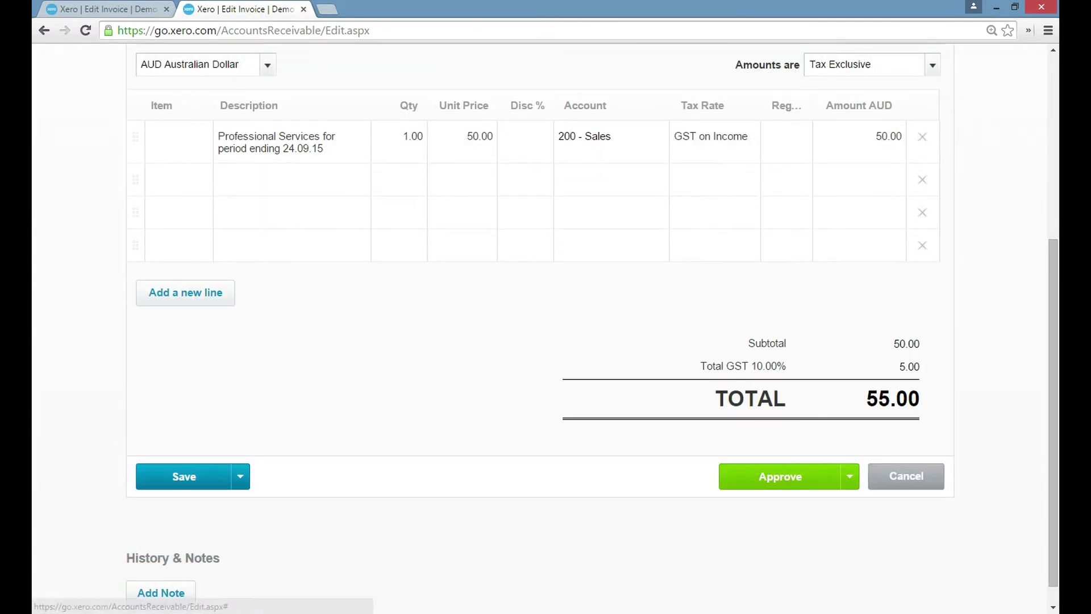
pyautogui.click(240, 476)
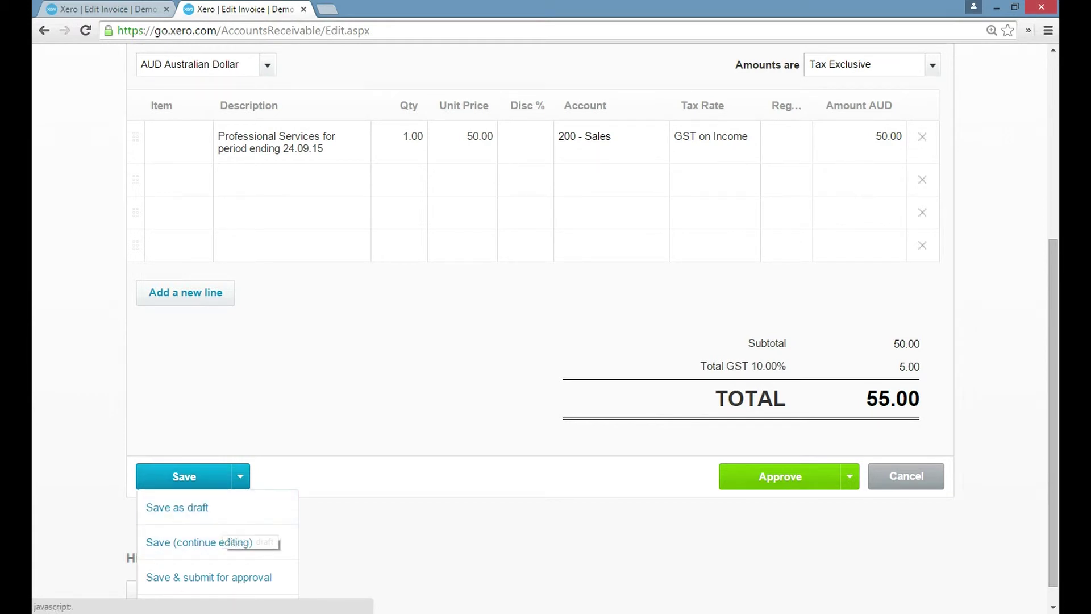
pyautogui.click(850, 476)
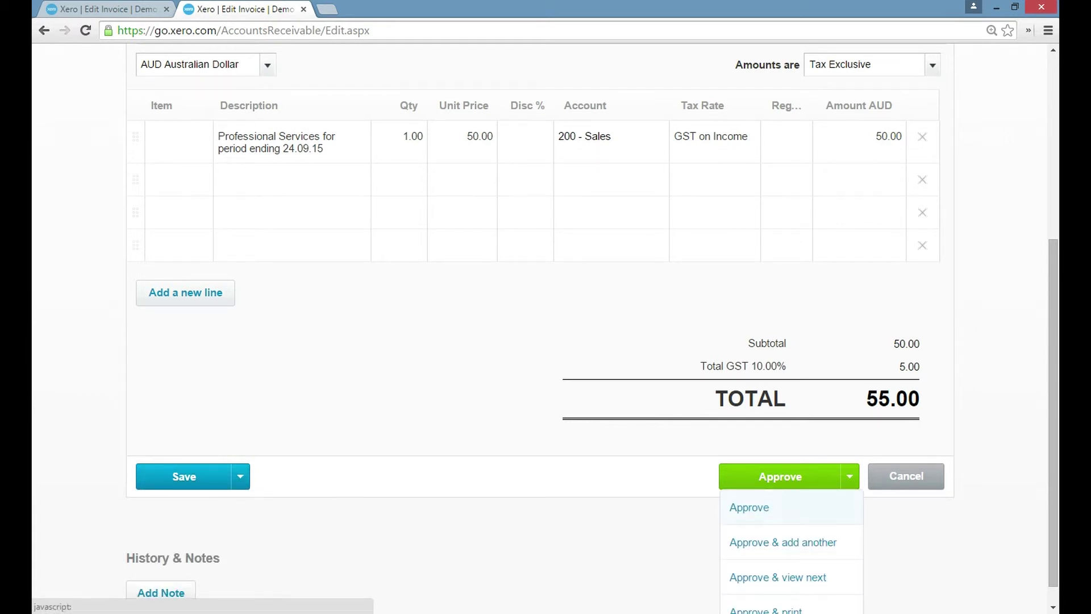
pyautogui.scroll(1, 540, 329)
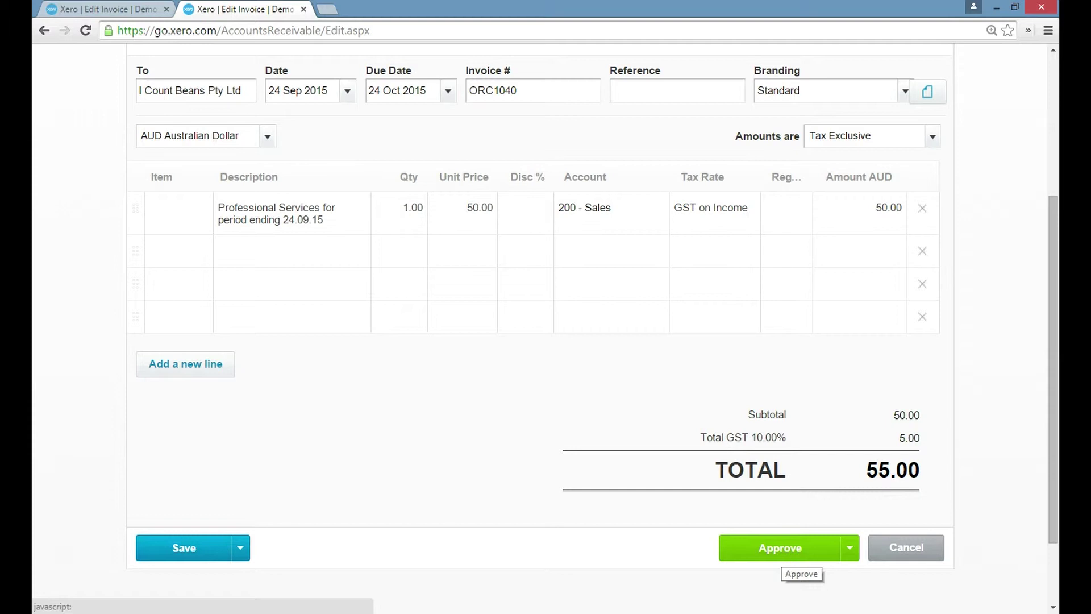
# Step: Approve the I Count Beans Pty Ltd invoice and bring its approved details into view
pyautogui.click(776, 546)
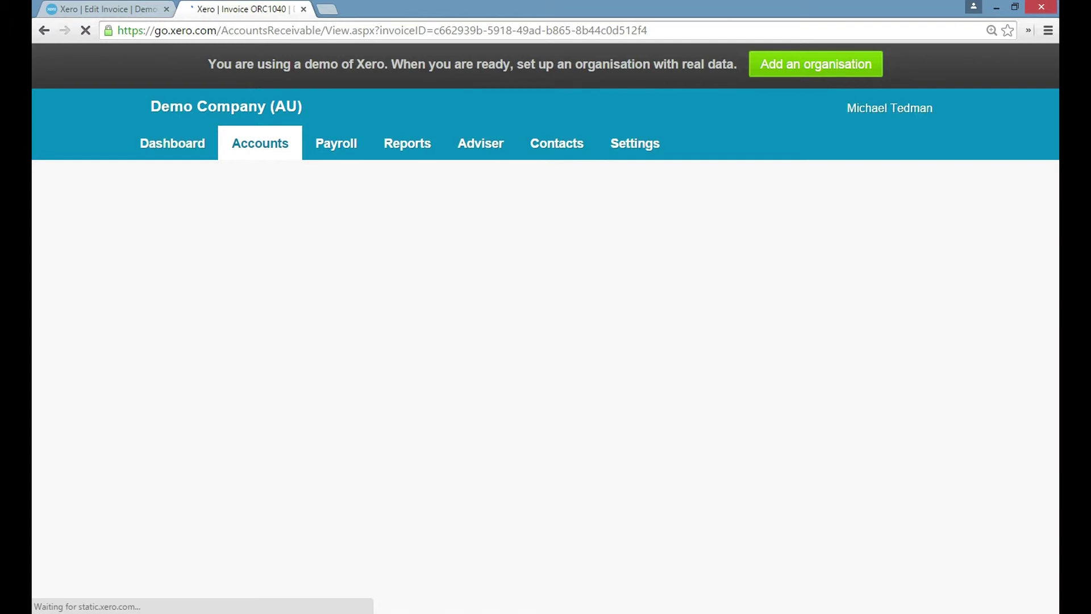
pyautogui.scroll(-4, 540, 329)
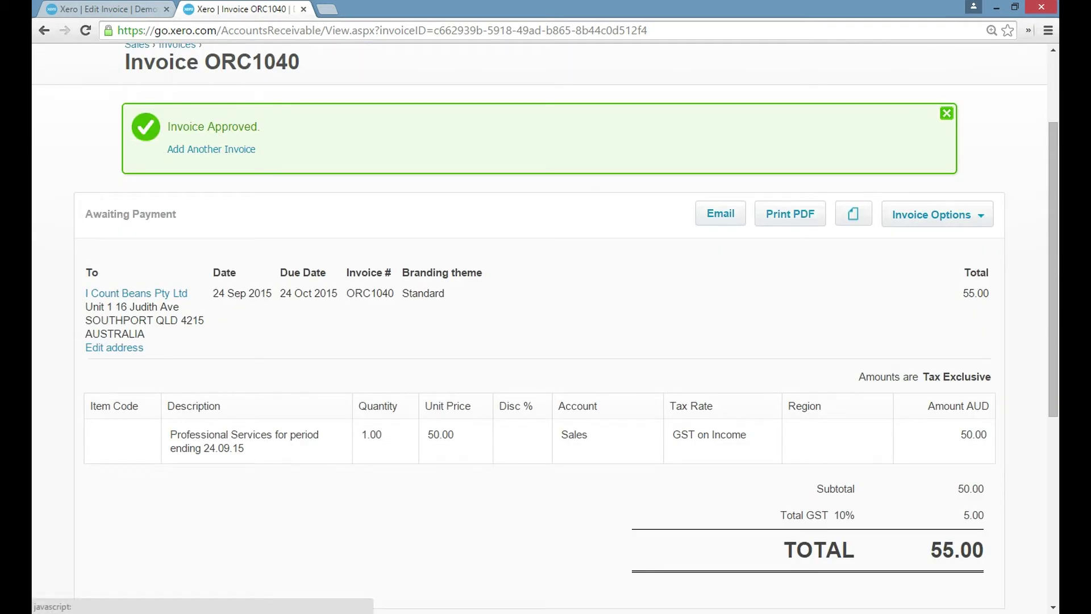
pyautogui.click(720, 214)
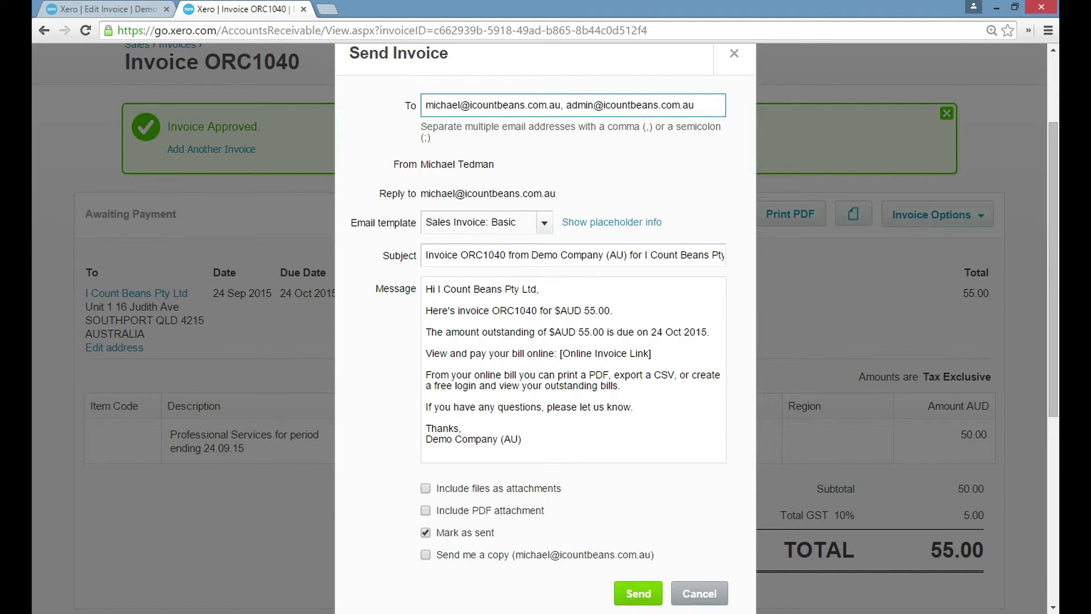
pyautogui.moveTo(522, 439); pyautogui.dragTo(425, 287)
pyautogui.click(426, 510)
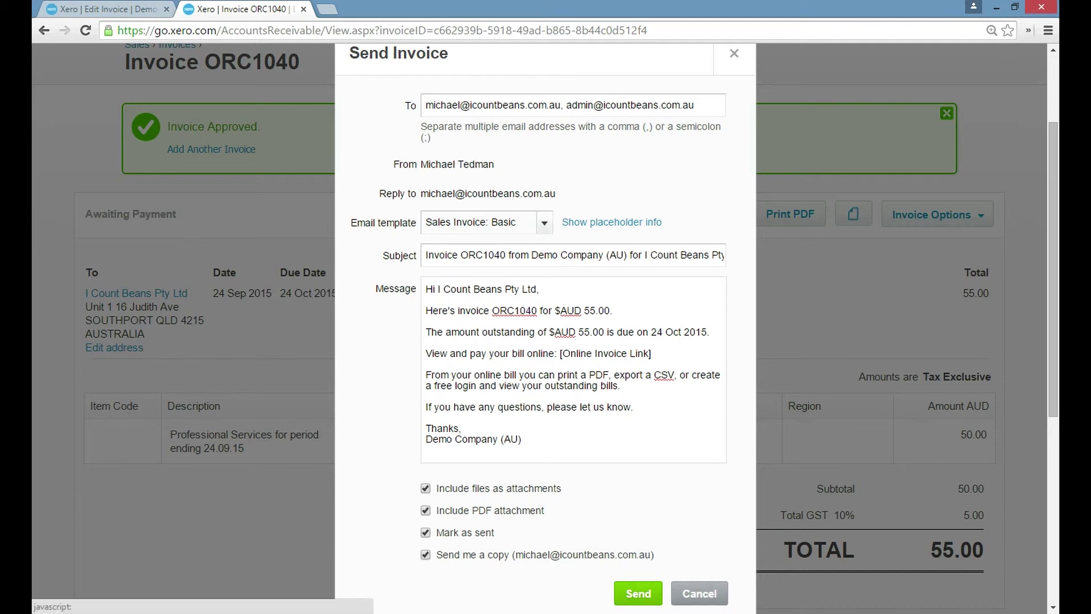
pyautogui.click(699, 593)
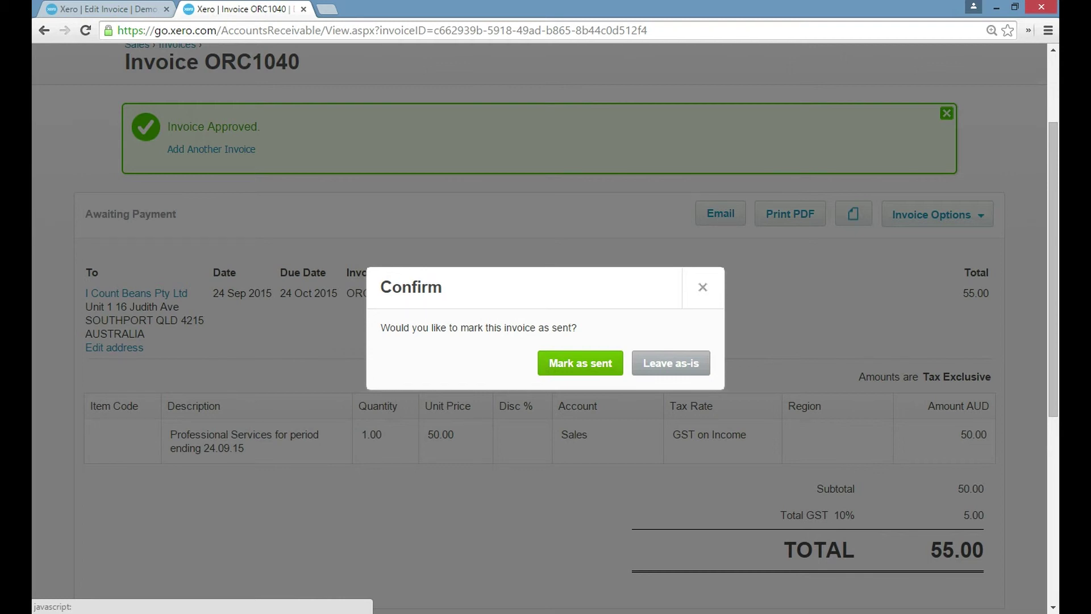
# Step: Mark the invoice as sent and print it to a PDF
pyautogui.click(580, 363)
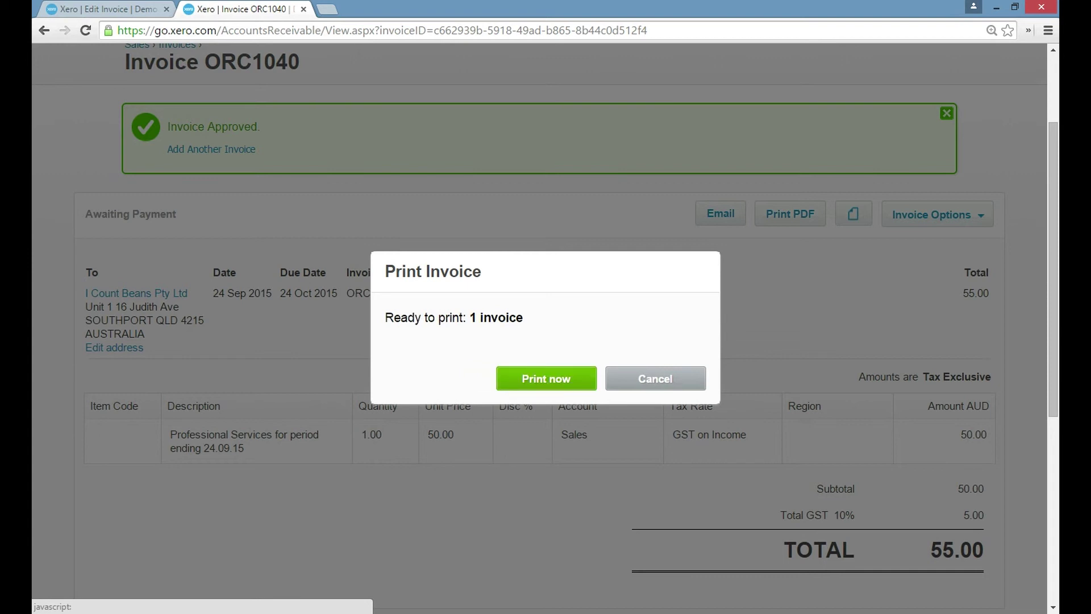
pyautogui.click(546, 379)
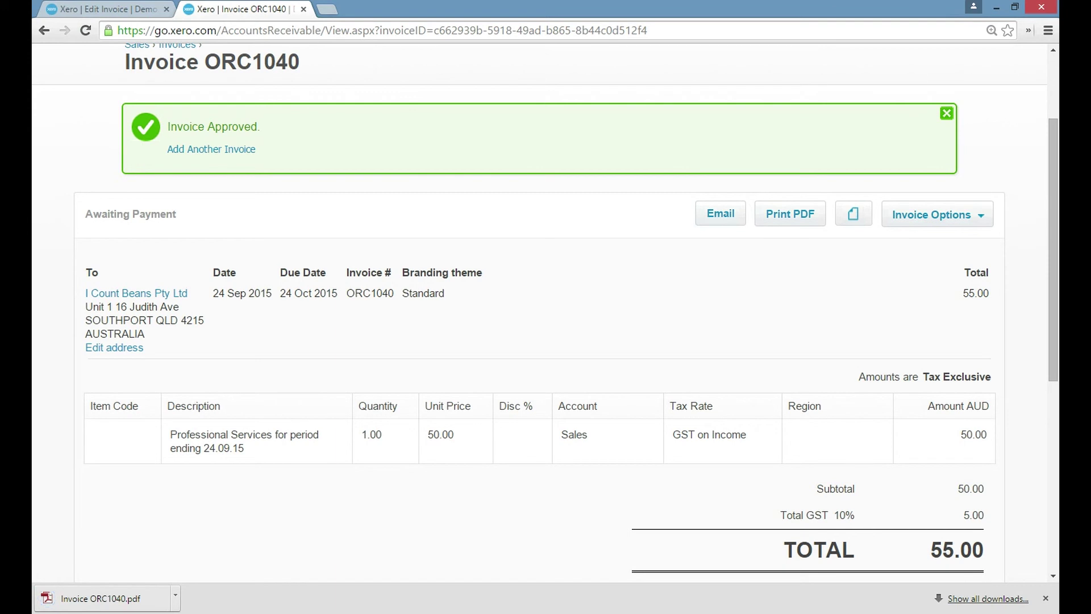
# Step: Open the downloaded invoice PDF and examine its online payment instructions and payment advice section
pyautogui.click(102, 598)
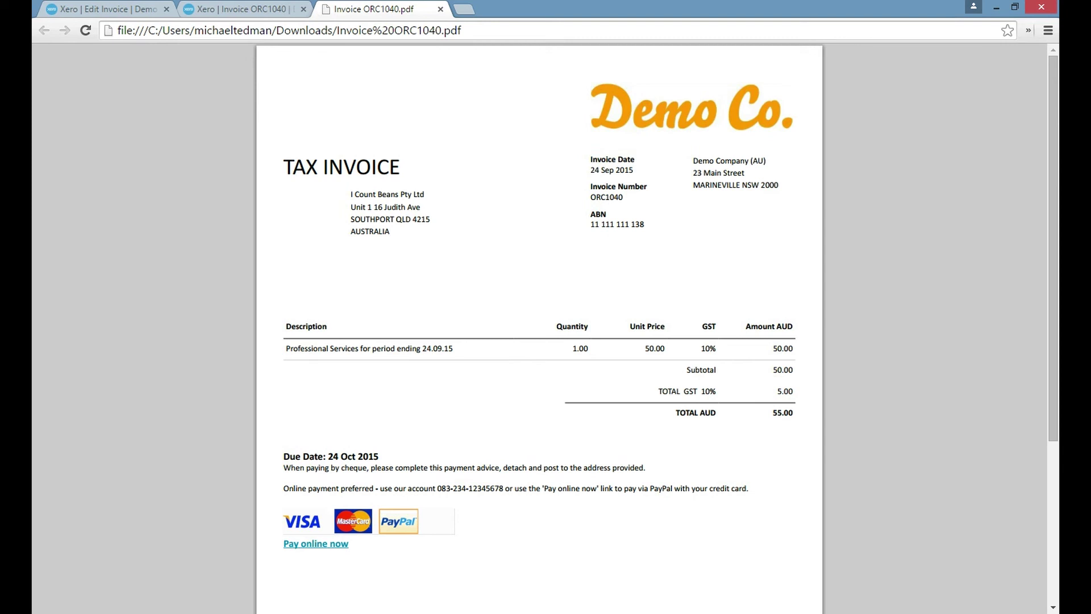
pyautogui.moveTo(283, 488); pyautogui.dragTo(739, 488)
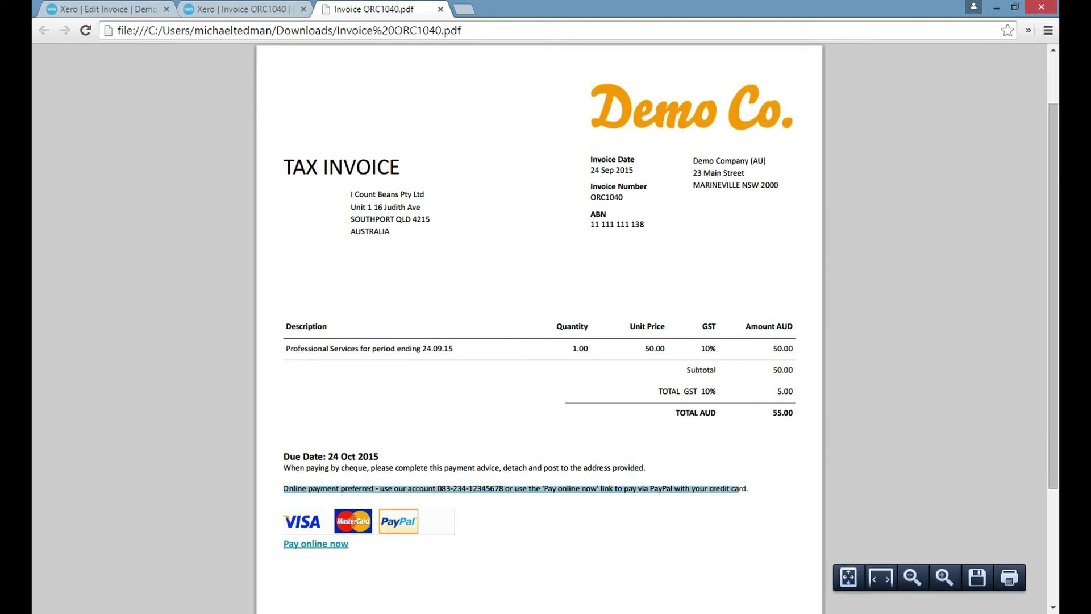
pyautogui.scroll(-2, 540, 329)
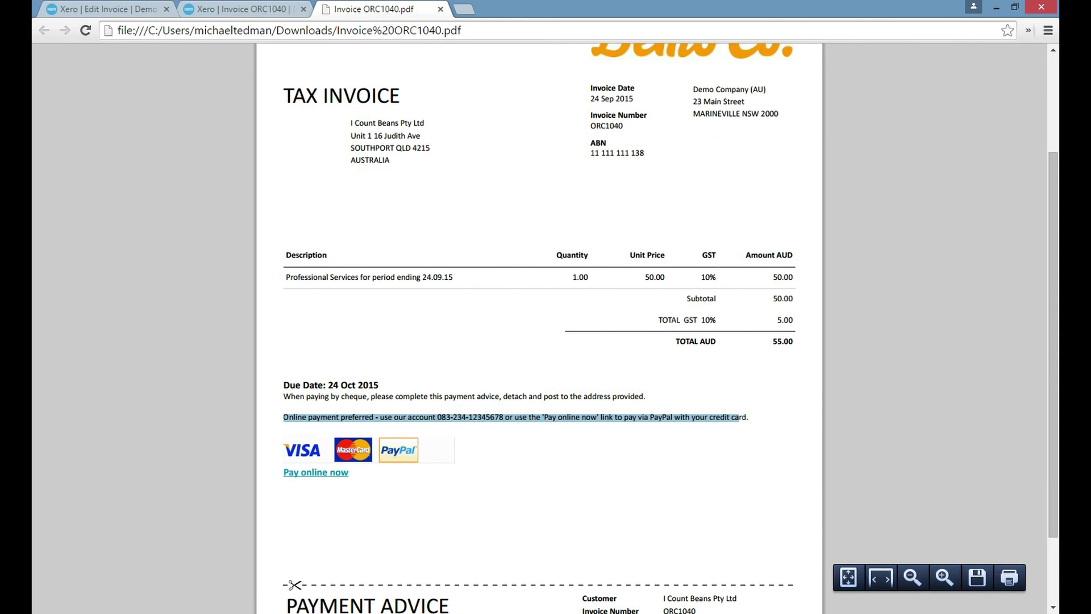
pyautogui.scroll(-2, 540, 330)
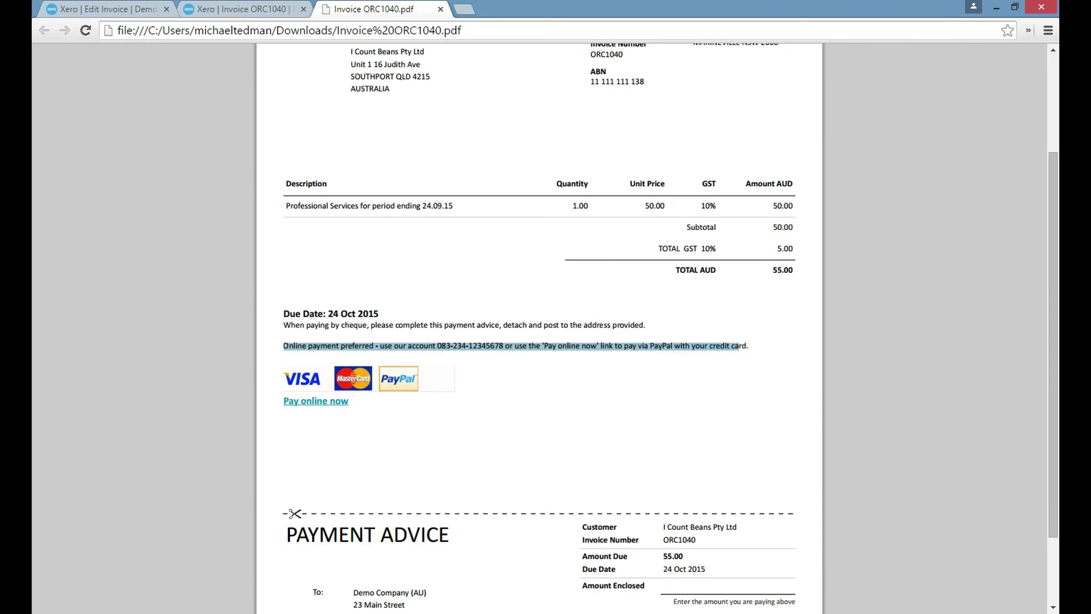
pyautogui.scroll(4, 540, 330)
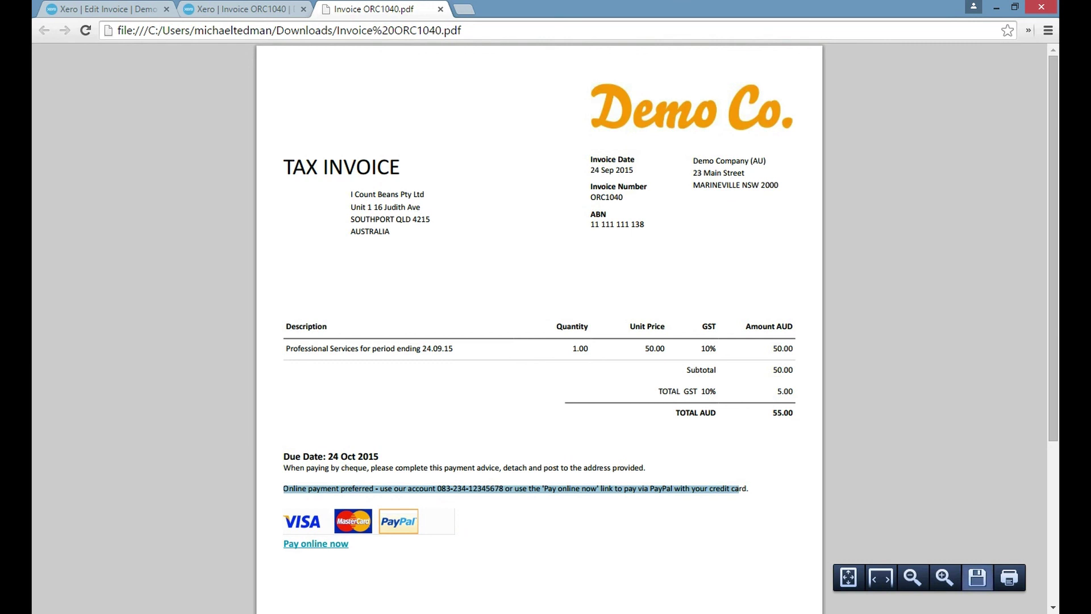
# Step: Save a copy of the invoice PDF to the Desktop as Invoice ORC1040.pdf
pyautogui.click(977, 578)
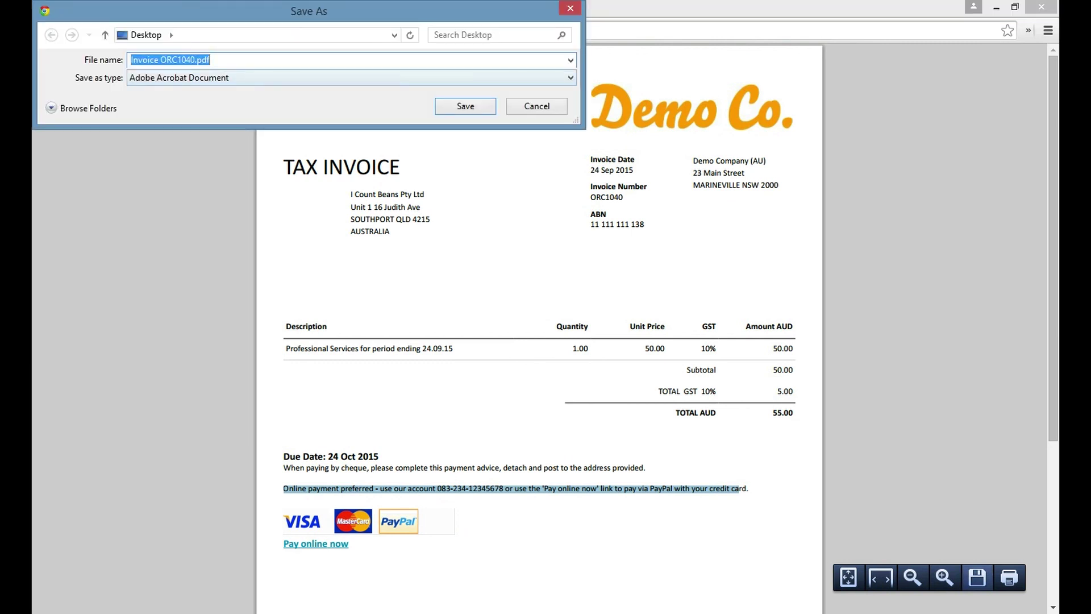
pyautogui.press('Return')
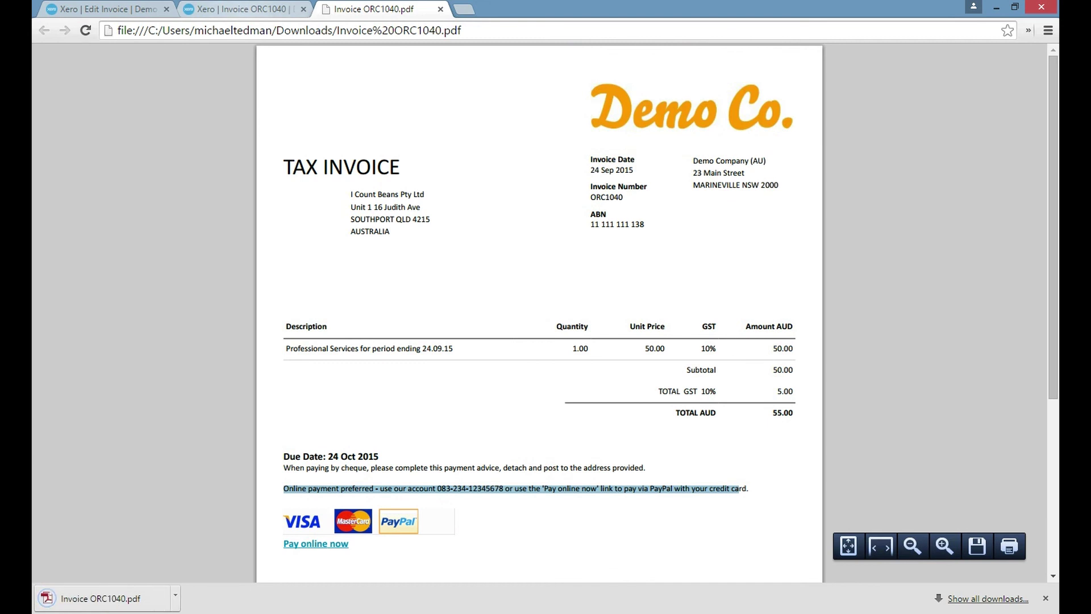
# Step: Return to the approved invoice in Xero and open the invoices list from it
pyautogui.hotkey('ctrl', 'shift', 'Tab')
pyautogui.scroll(2, 544, 313)
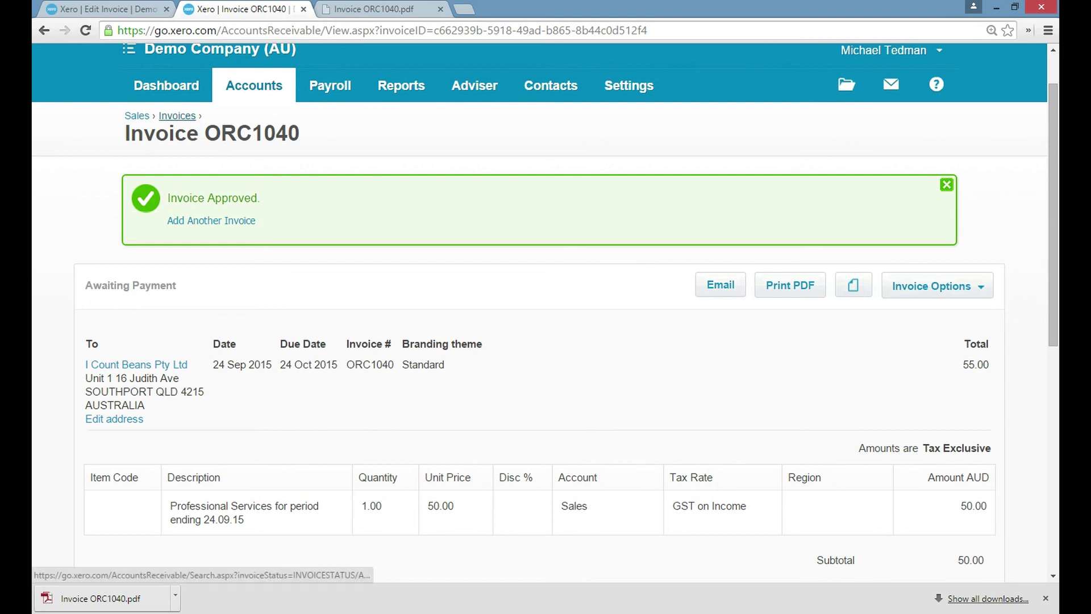
pyautogui.click(176, 116)
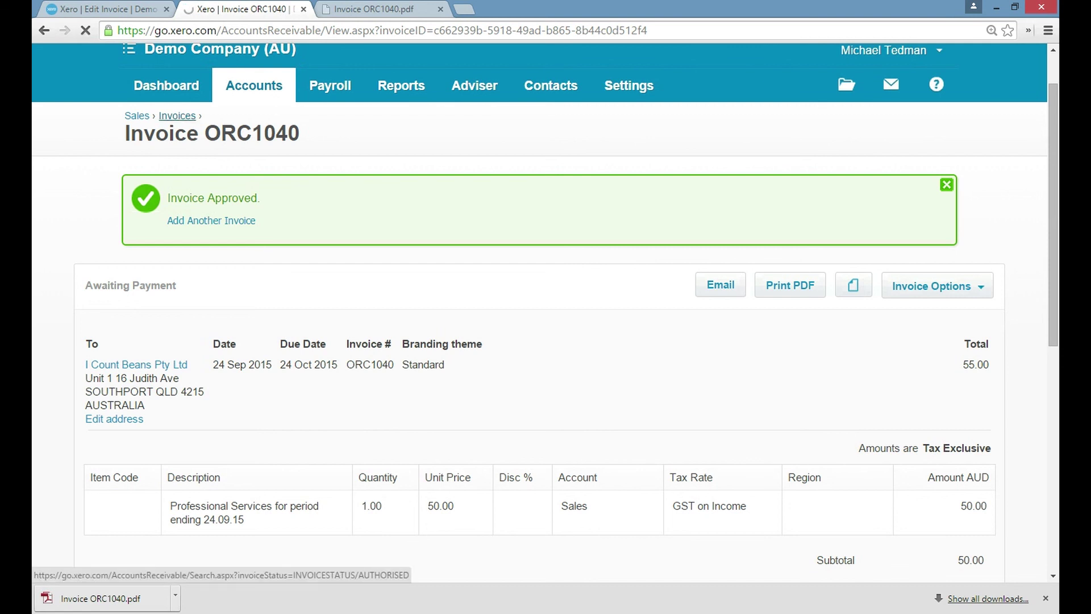